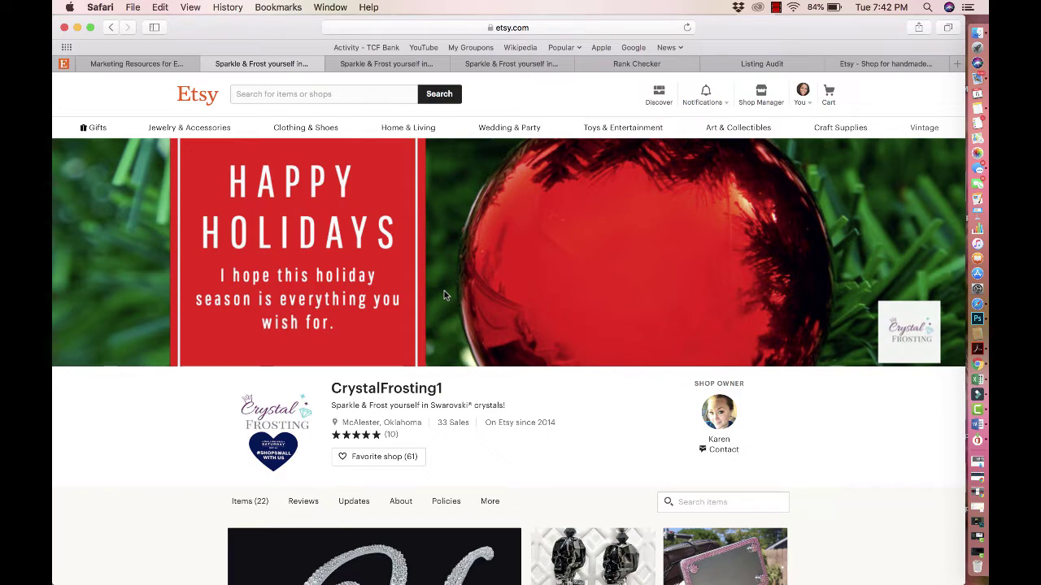
# Step: Open the Custom Military License Plate Frame listing from the CrystalFrosting1 shop's item list in a separate tab
pyautogui.scroll(-10, 422, 402)
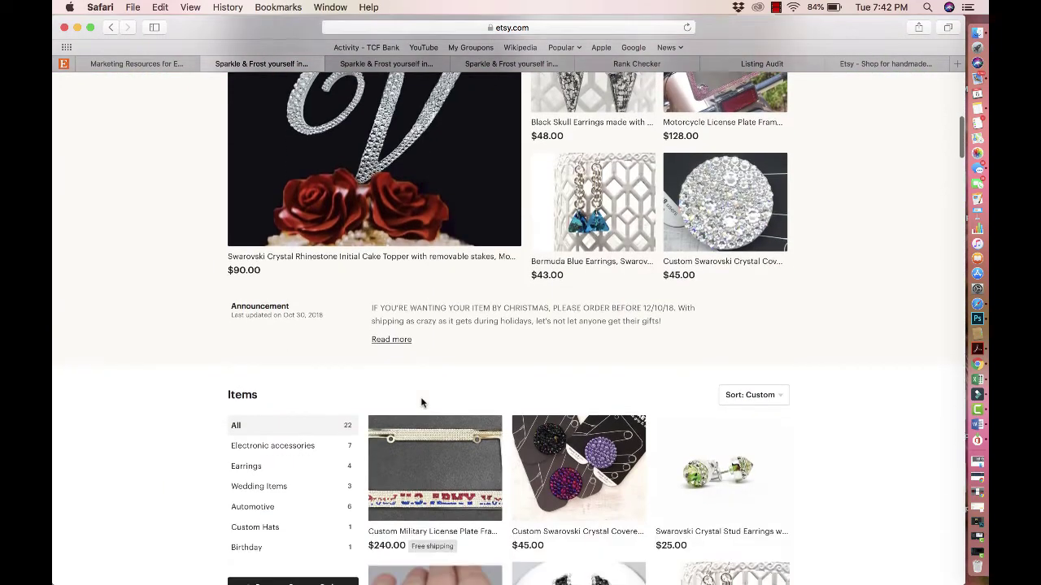
pyautogui.scroll(-2, 421, 402)
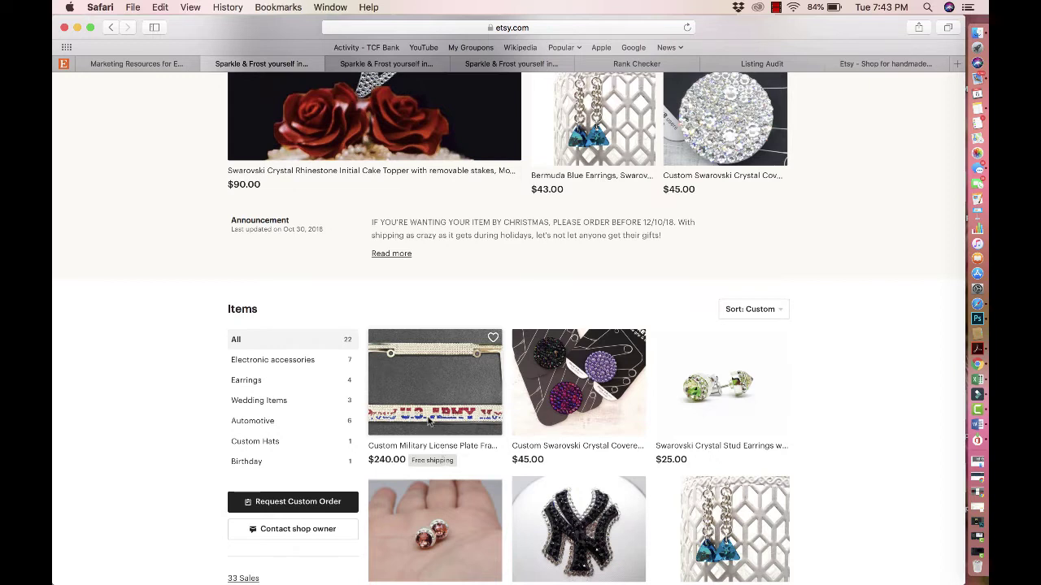
pyautogui.click(391, 62)
pyautogui.click(443, 435)
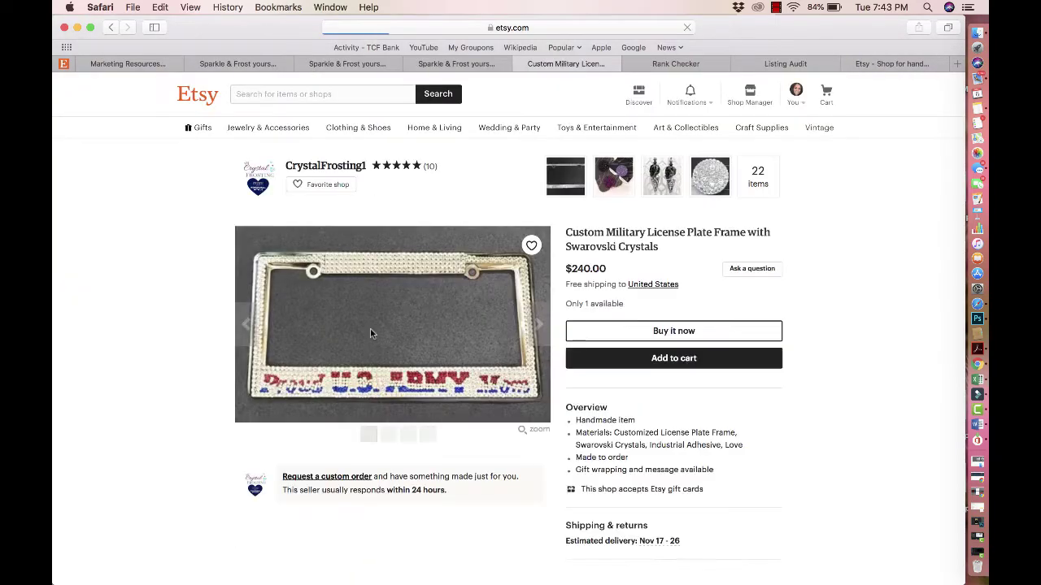
# Step: Return to the CrystalFrosting1 shop page and review its announcement, item categories and first listings
pyautogui.click(342, 63)
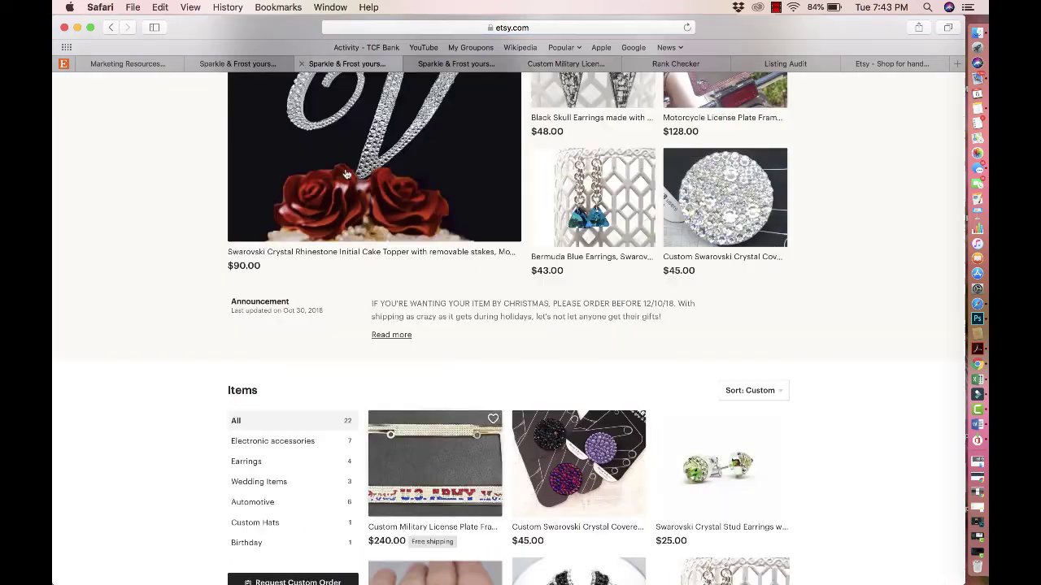
pyautogui.scroll(-3, 445, 458)
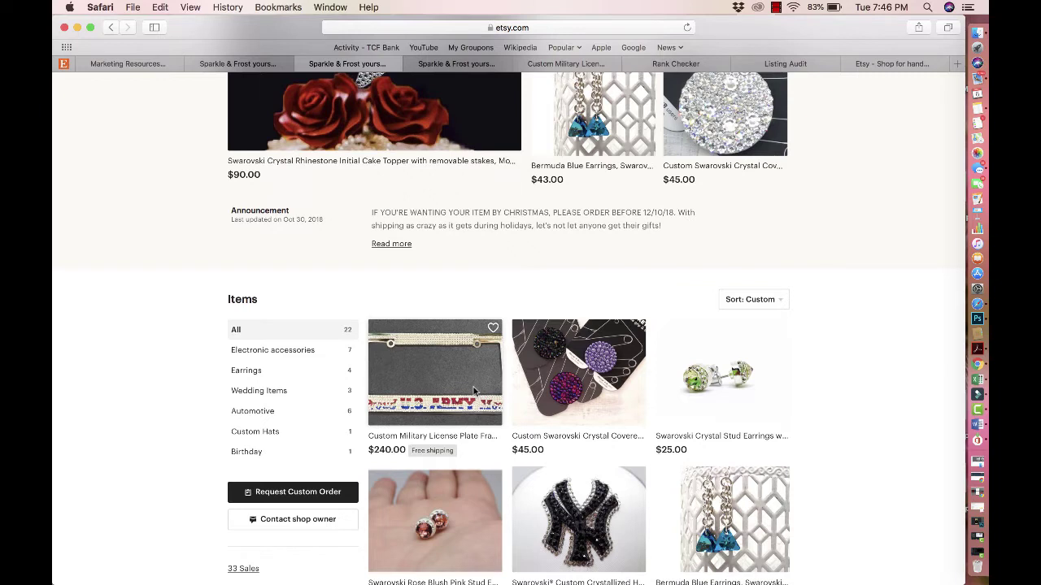
pyautogui.scroll(1, 443, 78)
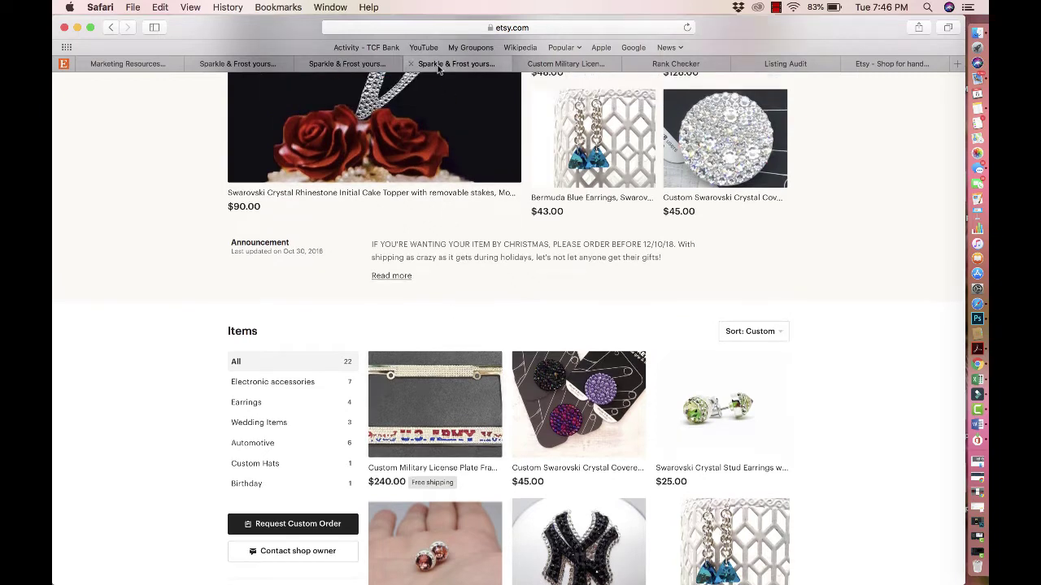
# Step: View the military license plate frame listing's photos one by one, through the newsletter discount image to the Swarovski color chart
pyautogui.click(538, 67)
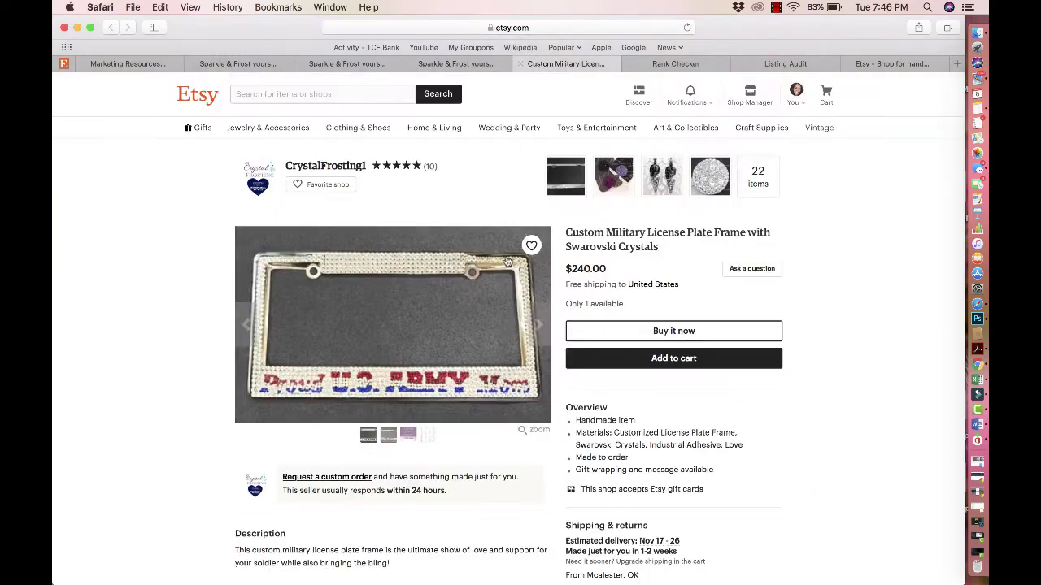
pyautogui.click(544, 336)
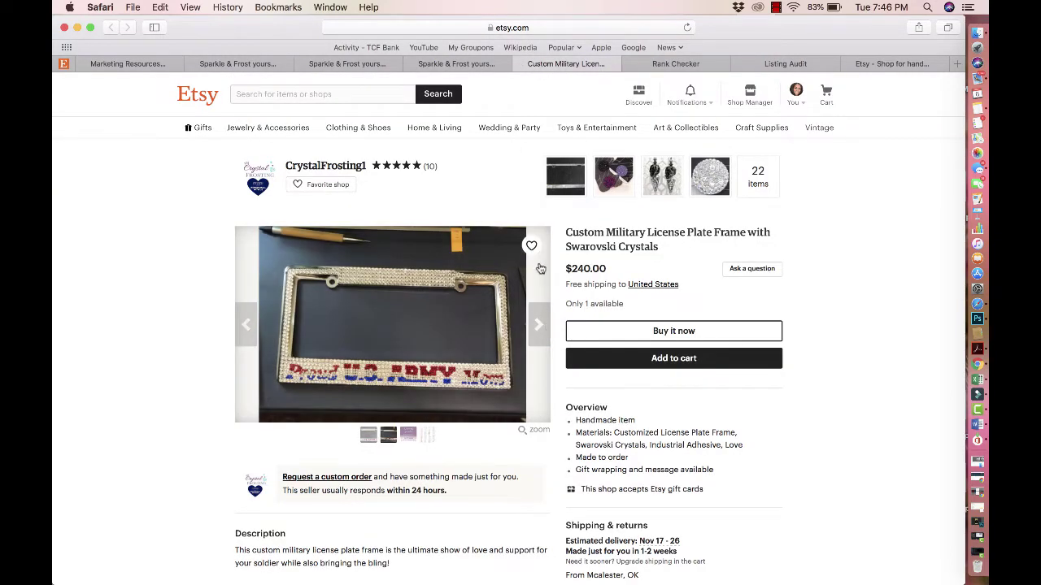
pyautogui.click(247, 325)
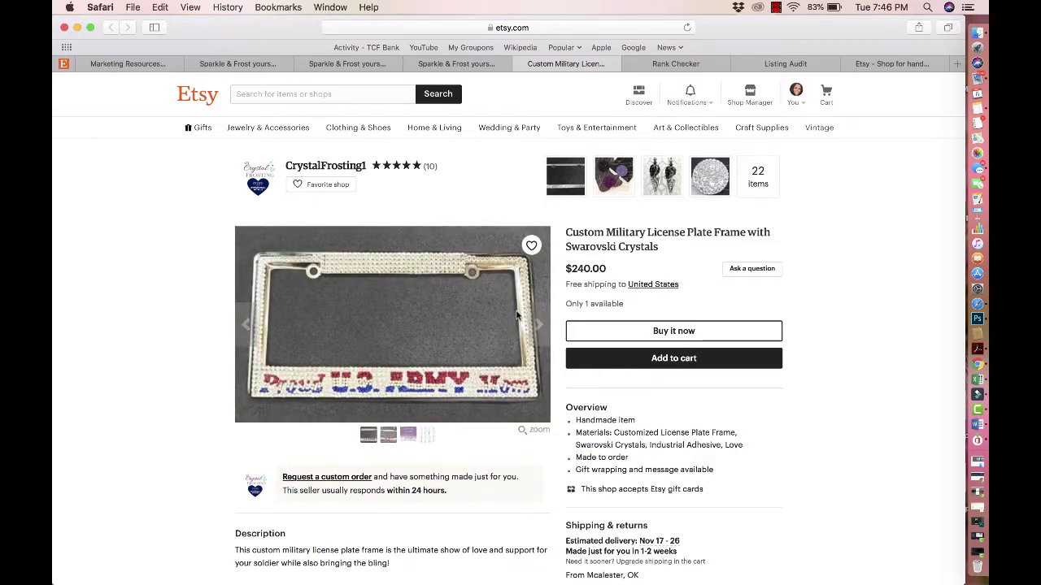
pyautogui.click(538, 328)
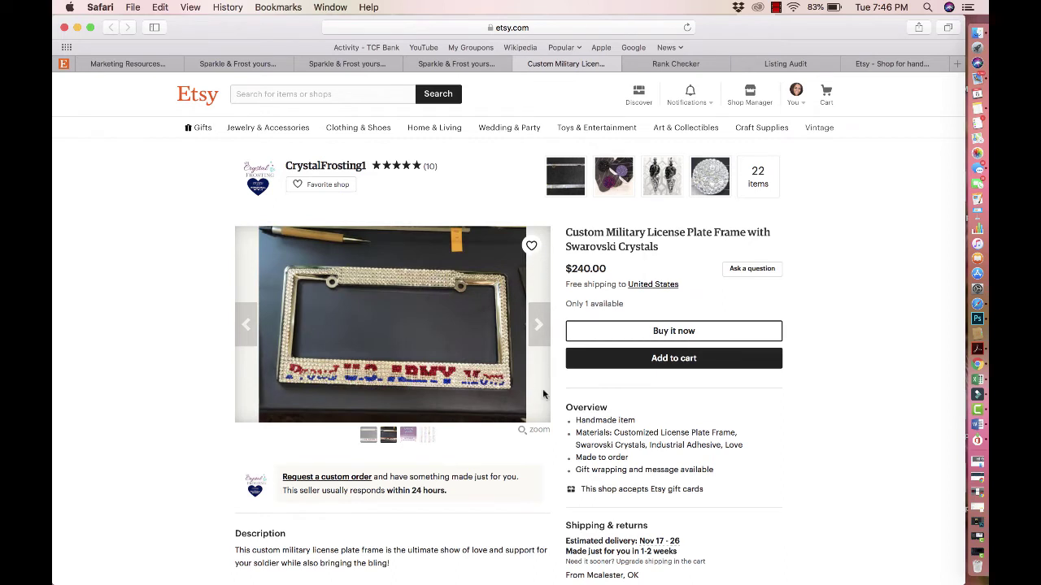
pyautogui.click(541, 335)
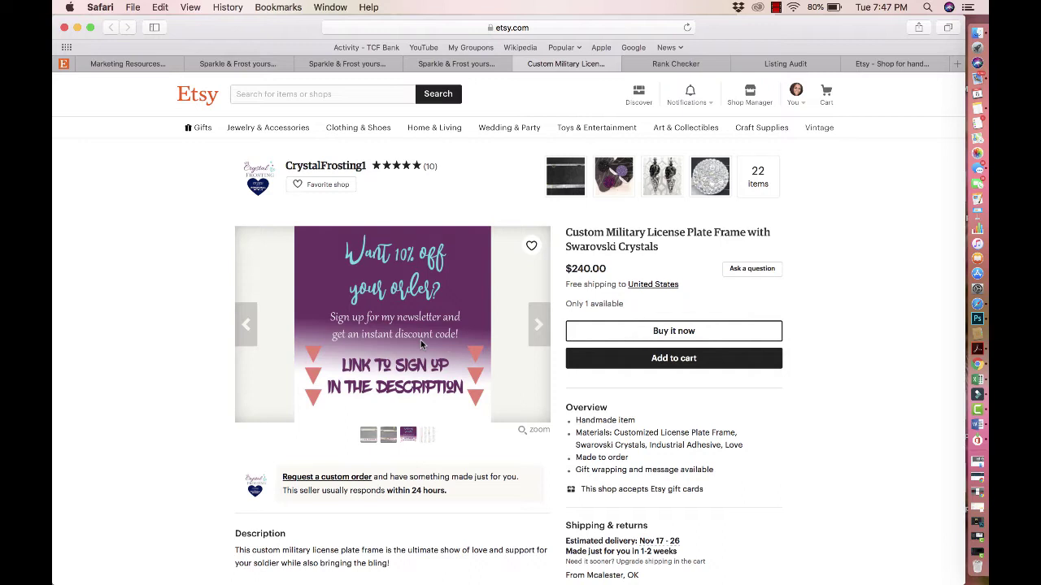
pyautogui.click(537, 322)
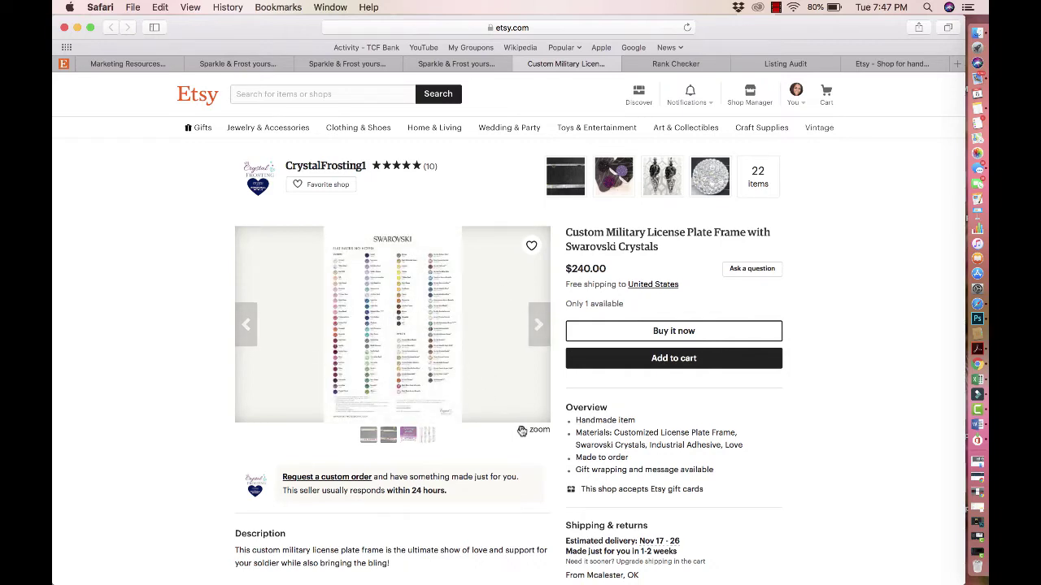
# Step: Inspect the Swarovski color chart photo at enlarged size, and close the enlarged view when done
pyautogui.click(522, 430)
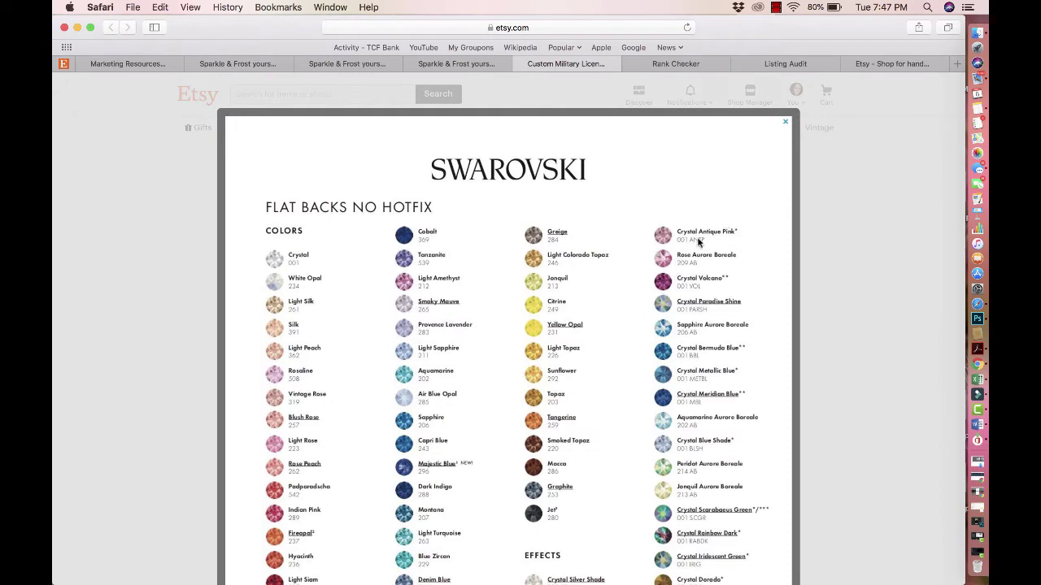
pyautogui.click(785, 122)
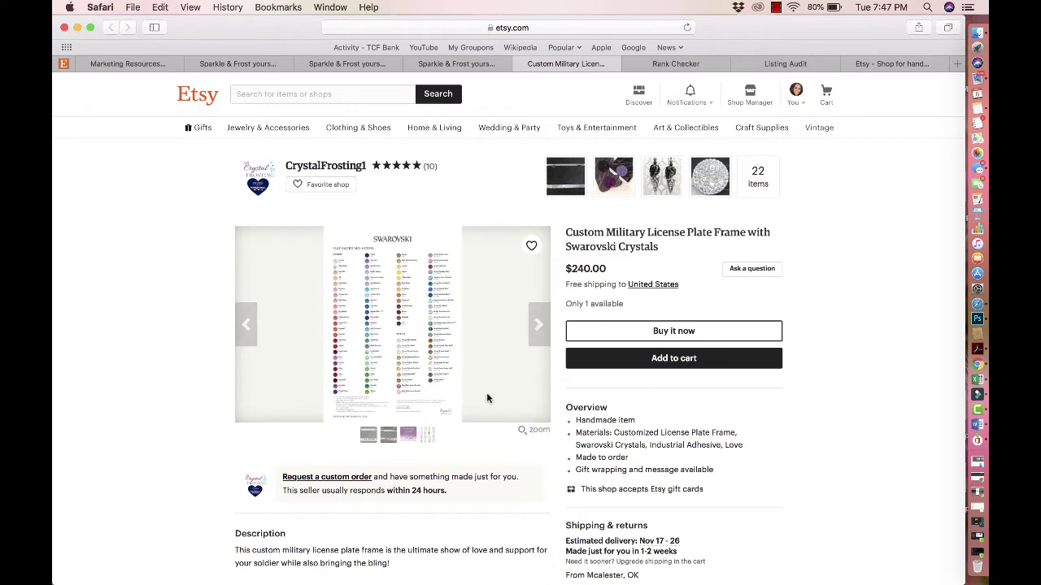
pyautogui.click(537, 430)
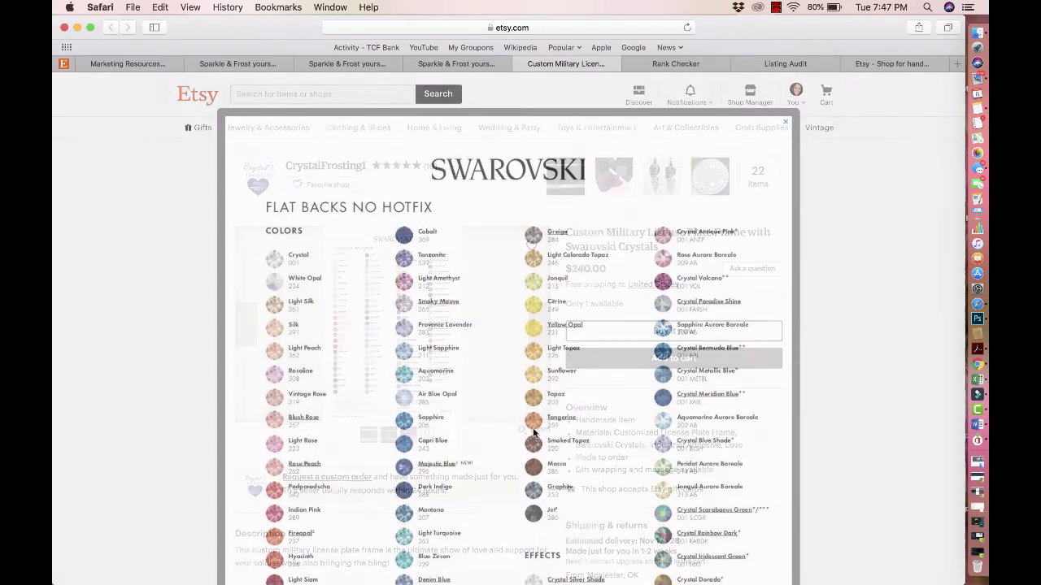
pyautogui.click(787, 123)
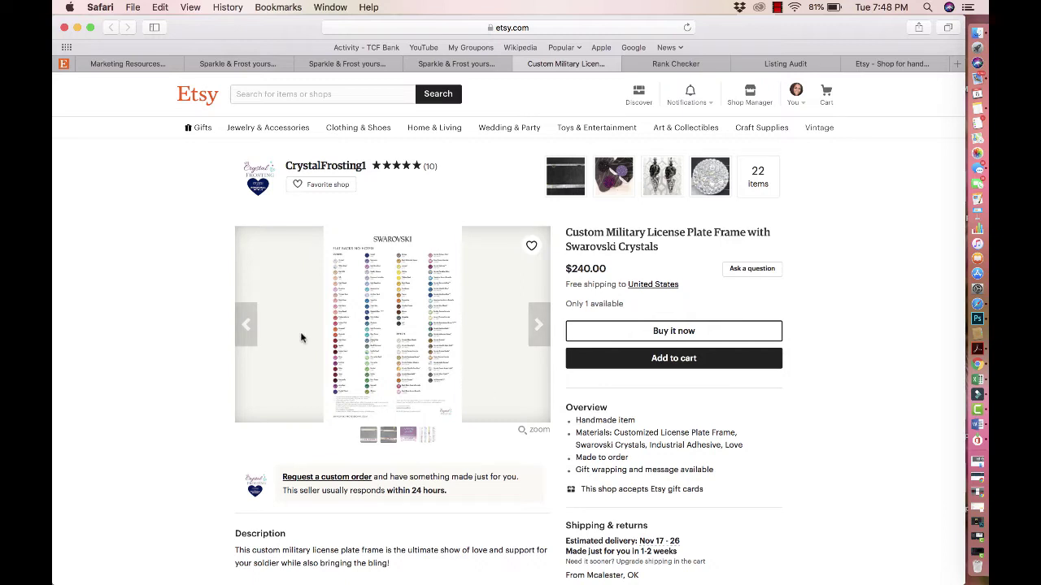
# Step: Go back through the listing's photos to the first image of the license plate frame
pyautogui.click(249, 326)
pyautogui.click(250, 329)
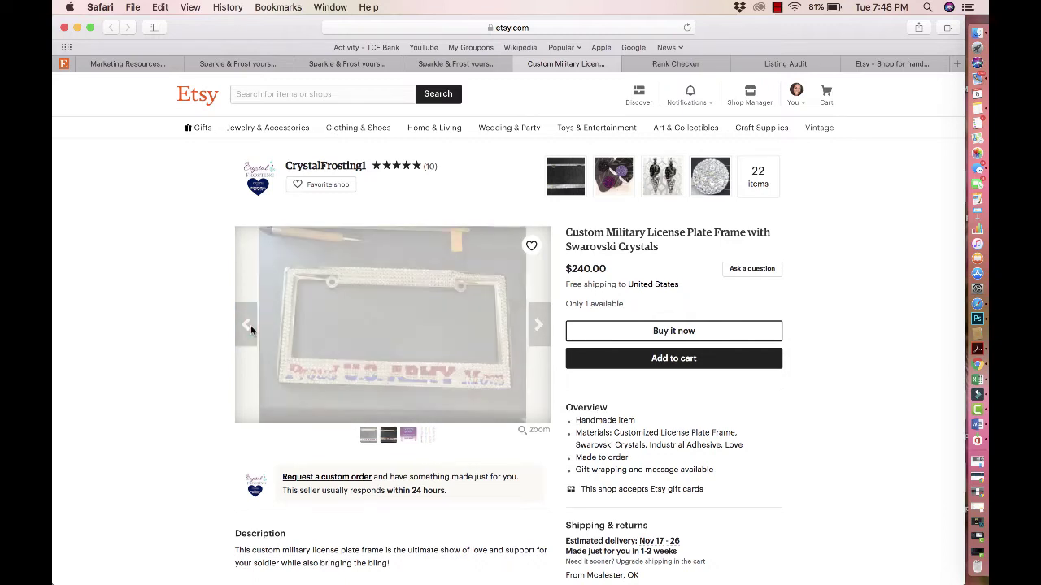
pyautogui.click(250, 329)
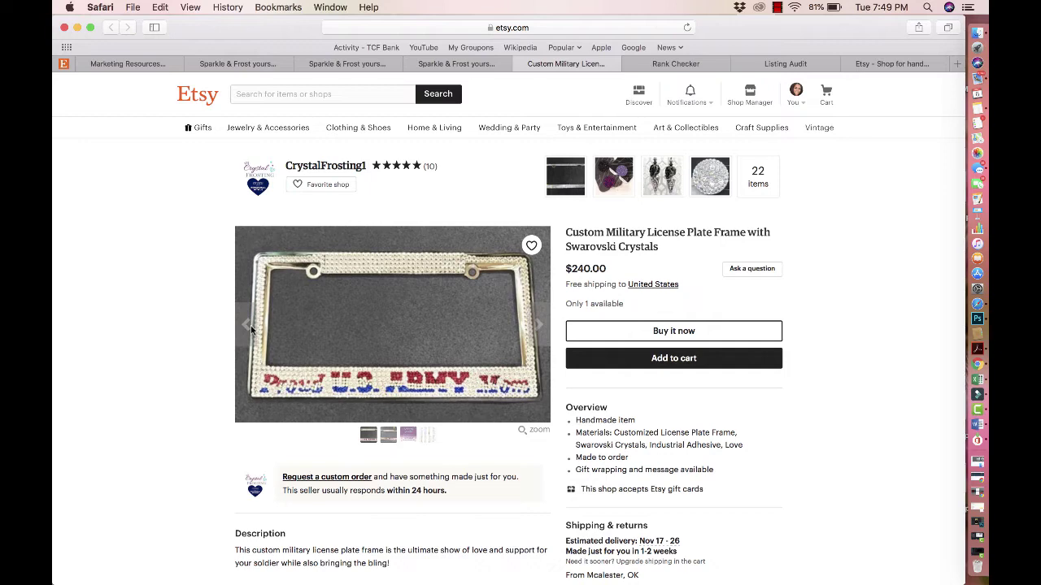
# Step: Review the license plate frame's tags in the eRank Listing Audit and highlight the "for women" tag
pyautogui.click(695, 70)
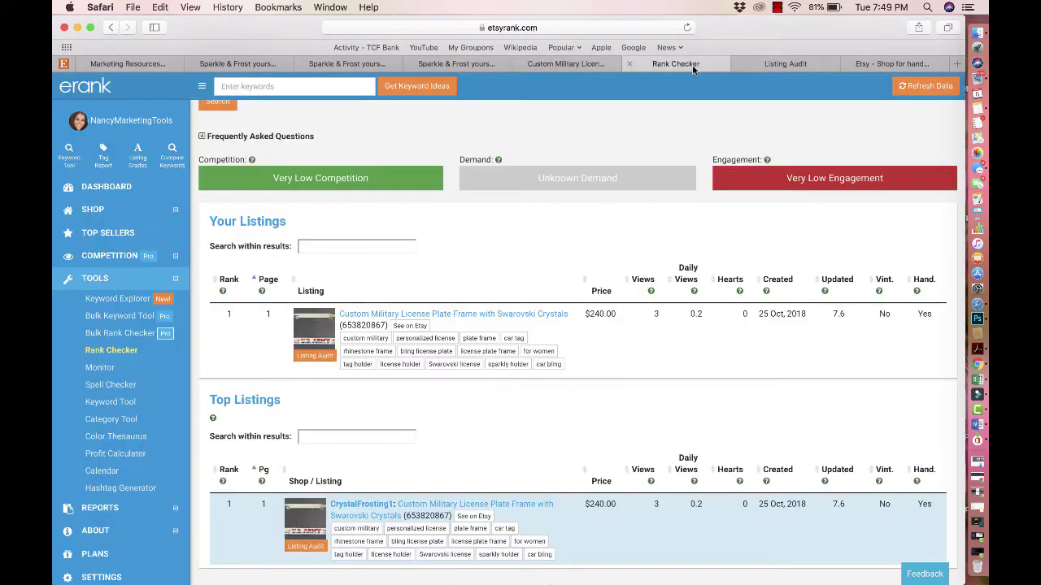
pyautogui.click(776, 64)
pyautogui.scroll(-2, 623, 299)
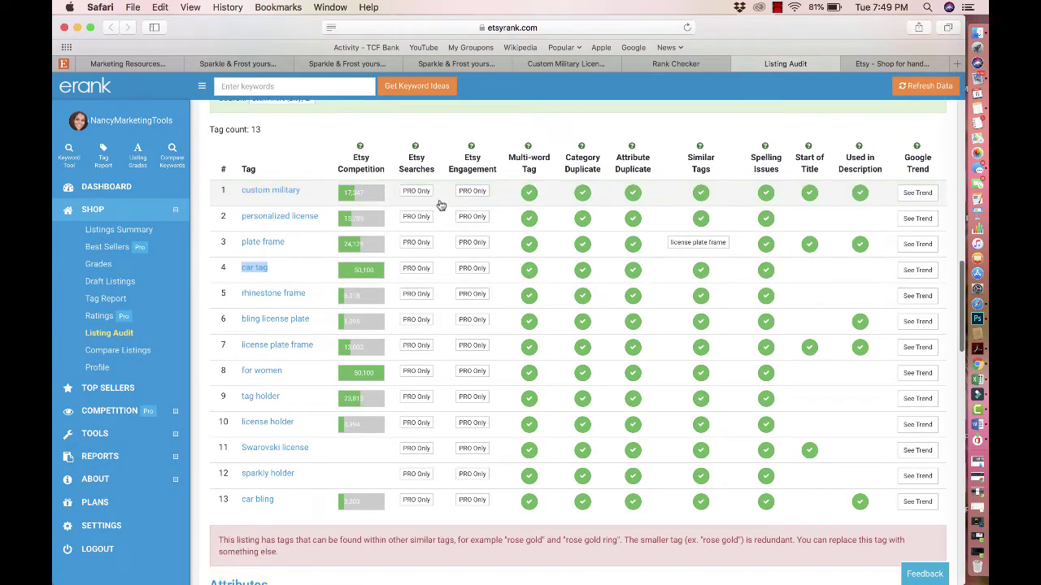
pyautogui.click(440, 205)
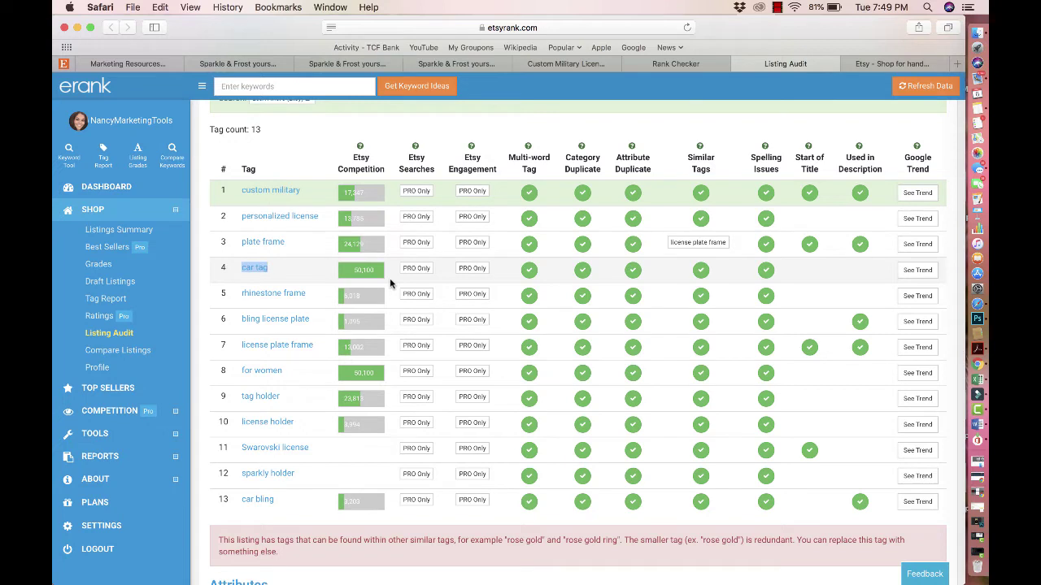
pyautogui.click(280, 270)
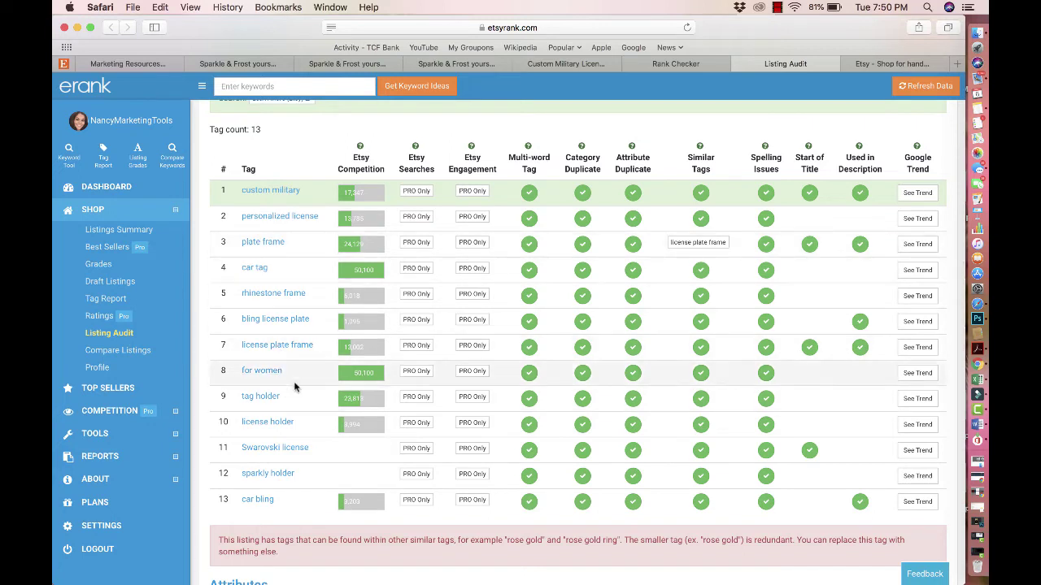
pyautogui.moveTo(294, 376); pyautogui.dragTo(237, 366)
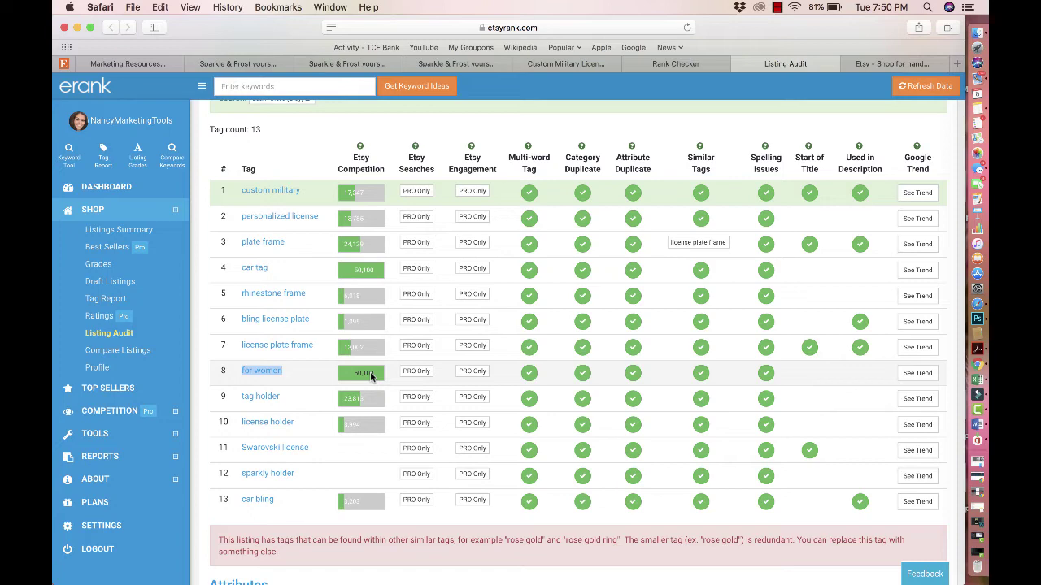
# Step: Search Etsy for "for women"
pyautogui.click(871, 64)
pyautogui.click(333, 94)
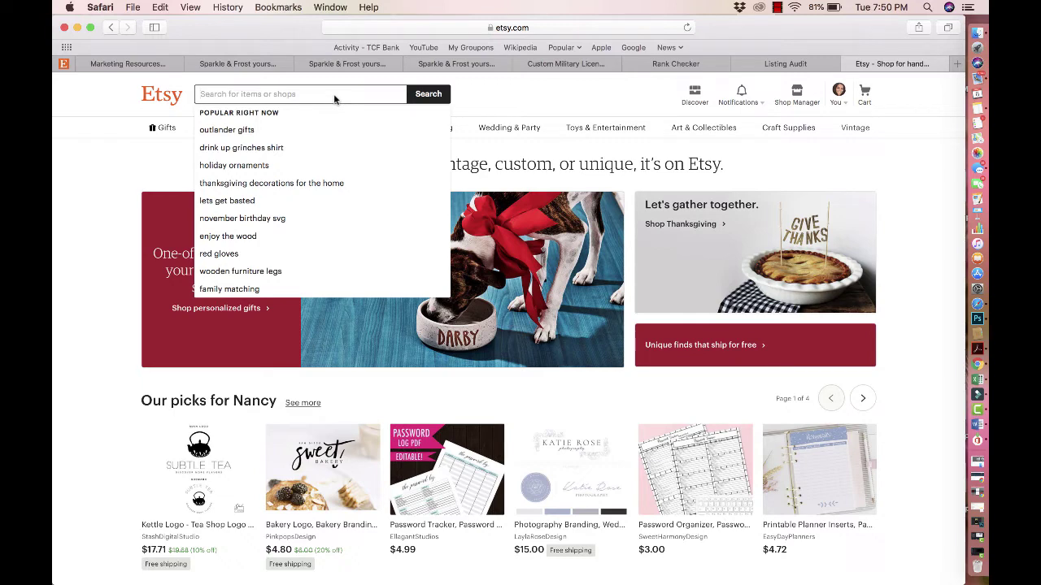
pyautogui.write('for women')
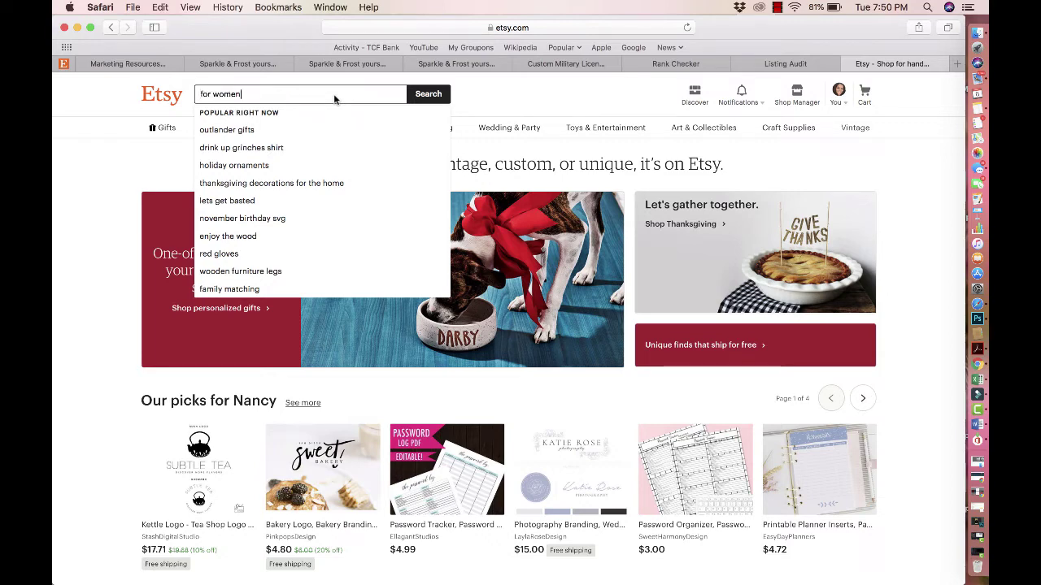
pyautogui.press('Return')
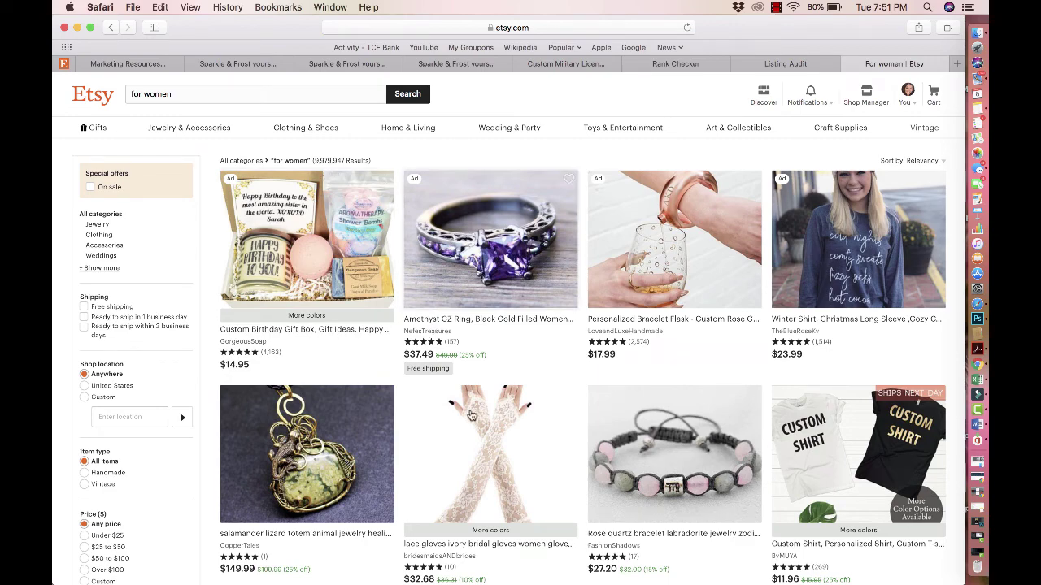
# Step: Examine which kinds of products appear in the "for women" search results, and return to the start of the results
pyautogui.scroll(-4, 470, 416)
pyautogui.scroll(-7, 470, 416)
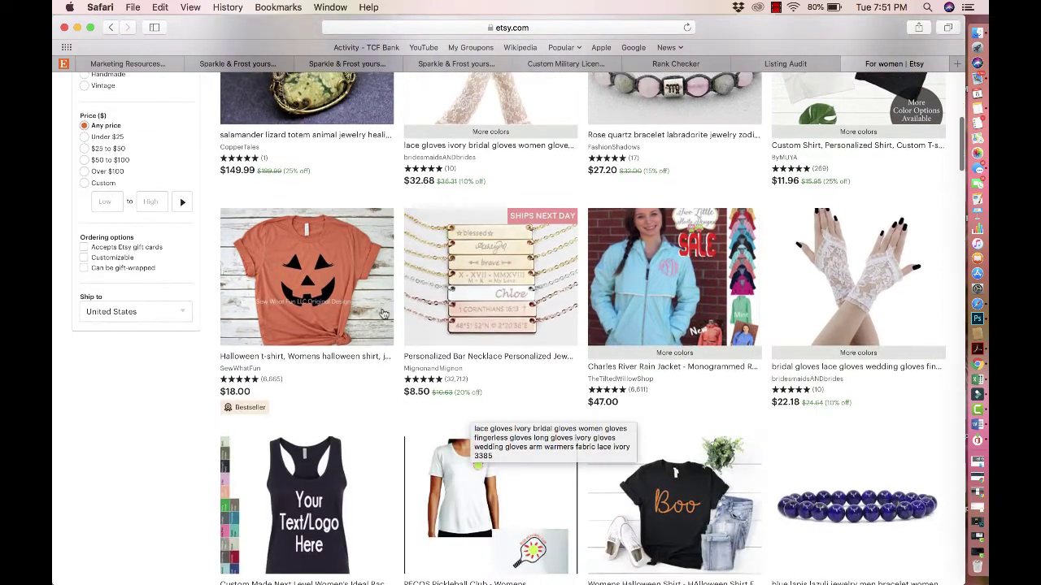
pyautogui.scroll(-2, 365, 290)
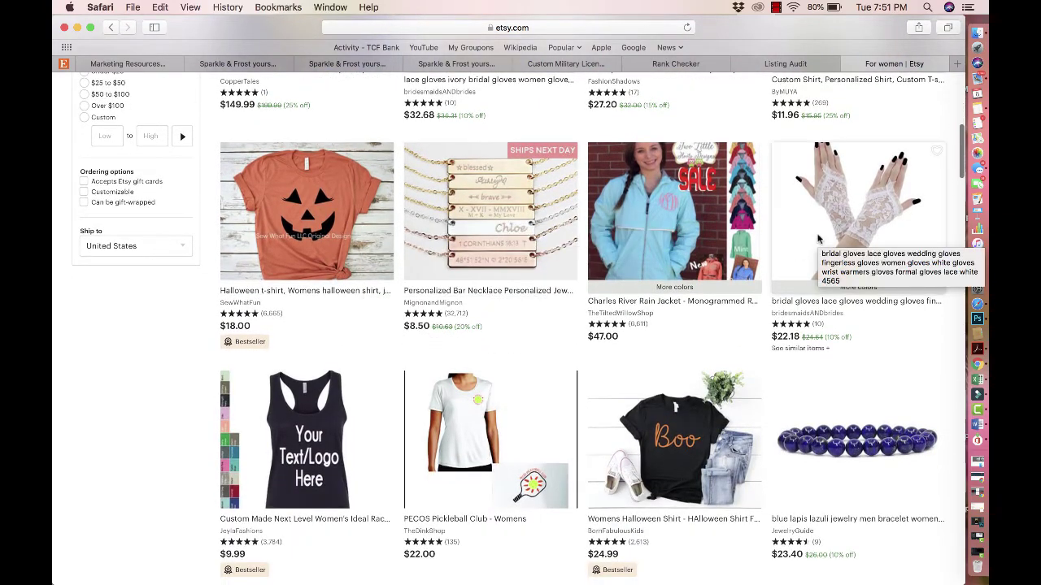
pyautogui.scroll(-2, 804, 339)
pyautogui.scroll(-11, 803, 339)
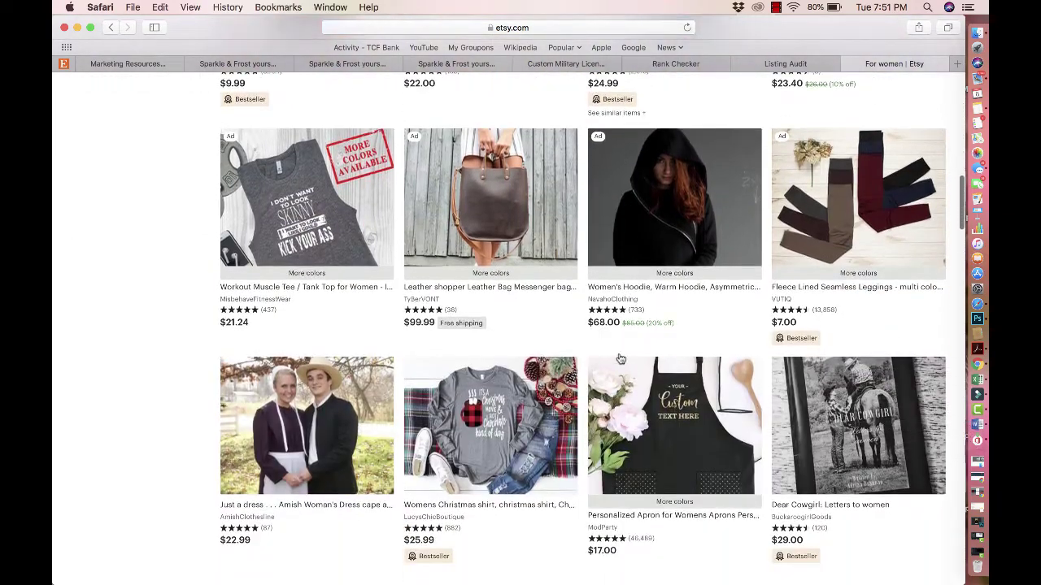
pyautogui.scroll(-13, 532, 296)
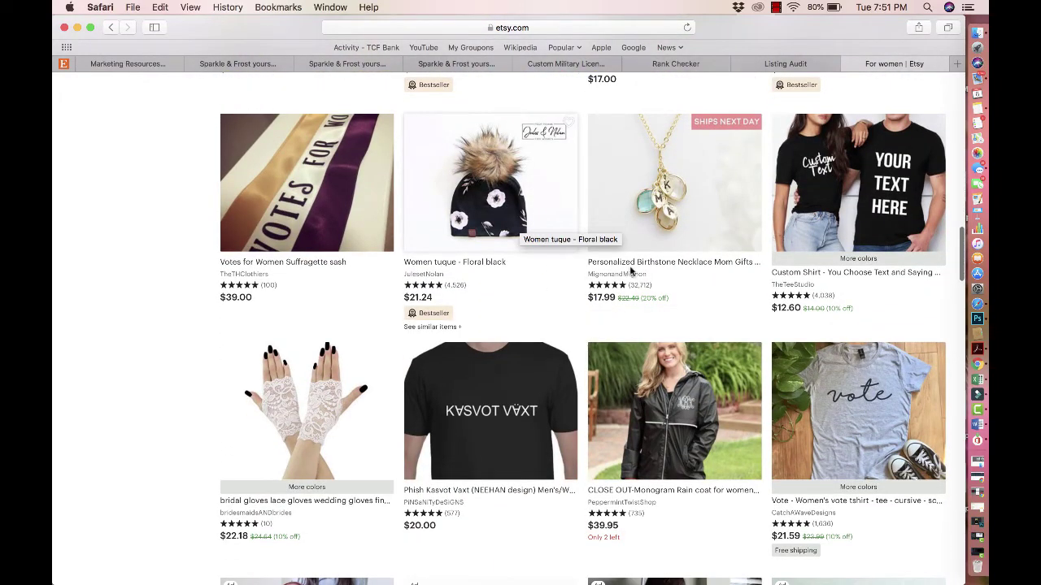
pyautogui.scroll(-15, 642, 337)
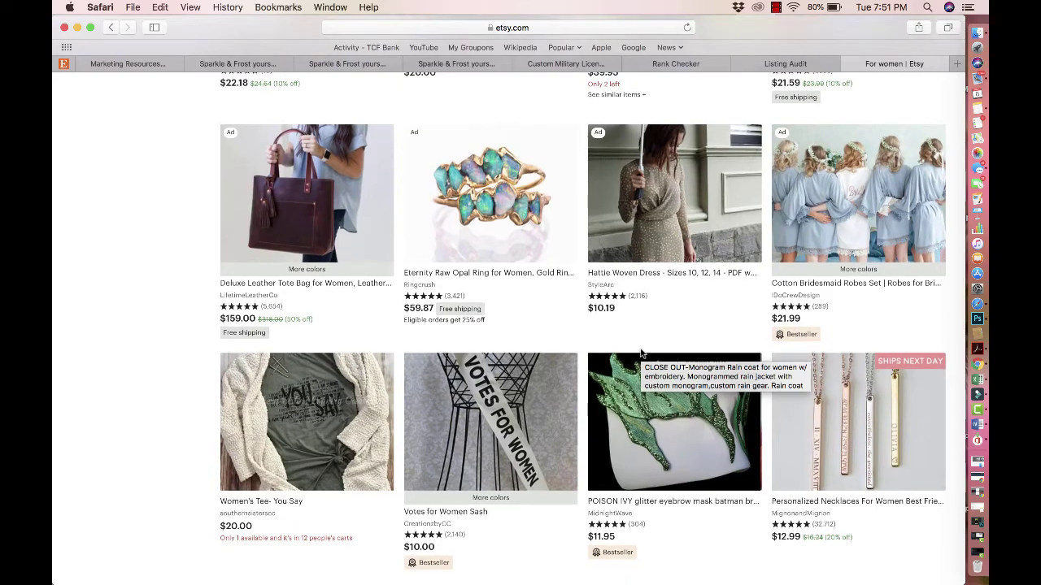
pyautogui.scroll(20, 640, 350)
pyautogui.scroll(20, 639, 347)
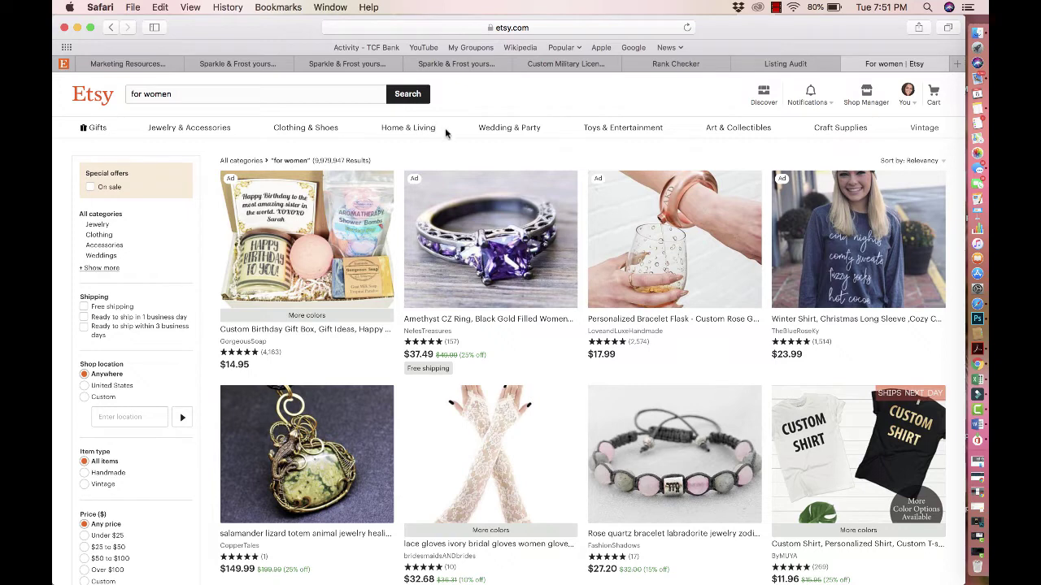
# Step: Compare the tags in the eRank Listing Audit with the "for women" results on Etsy, and return to the CrystalFrosting1 shop page
pyautogui.click(773, 70)
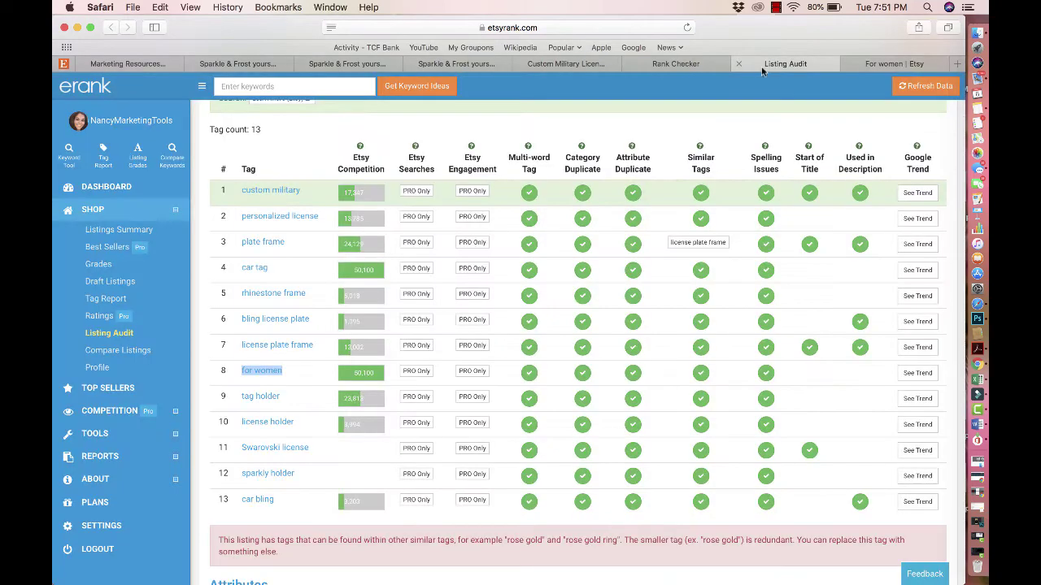
pyautogui.click(894, 64)
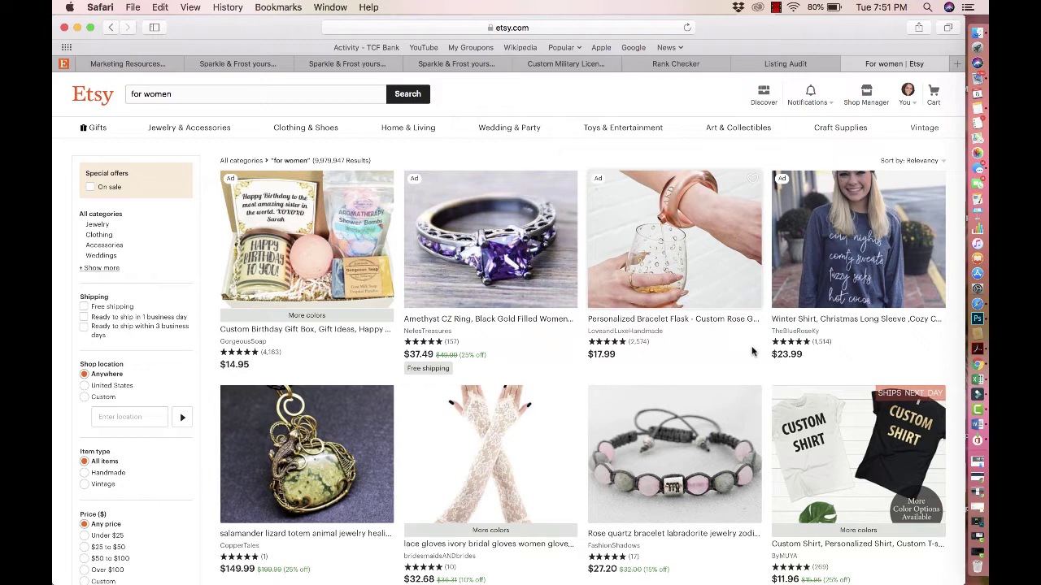
pyautogui.click(458, 65)
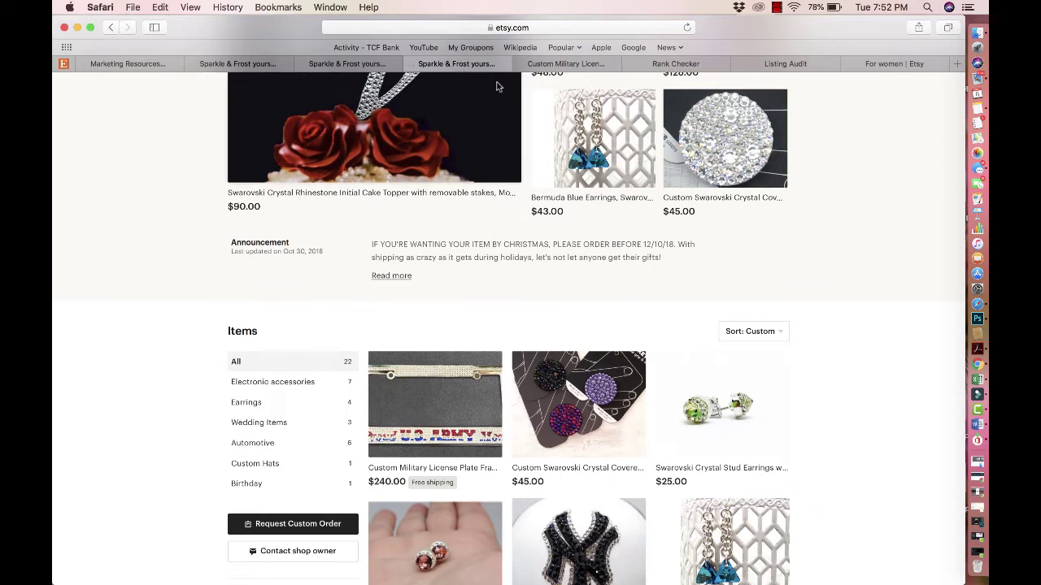
# Step: Copy the "rhinestone frame" tag from the eRank Listing Audit and search Etsy for it
pyautogui.click(573, 67)
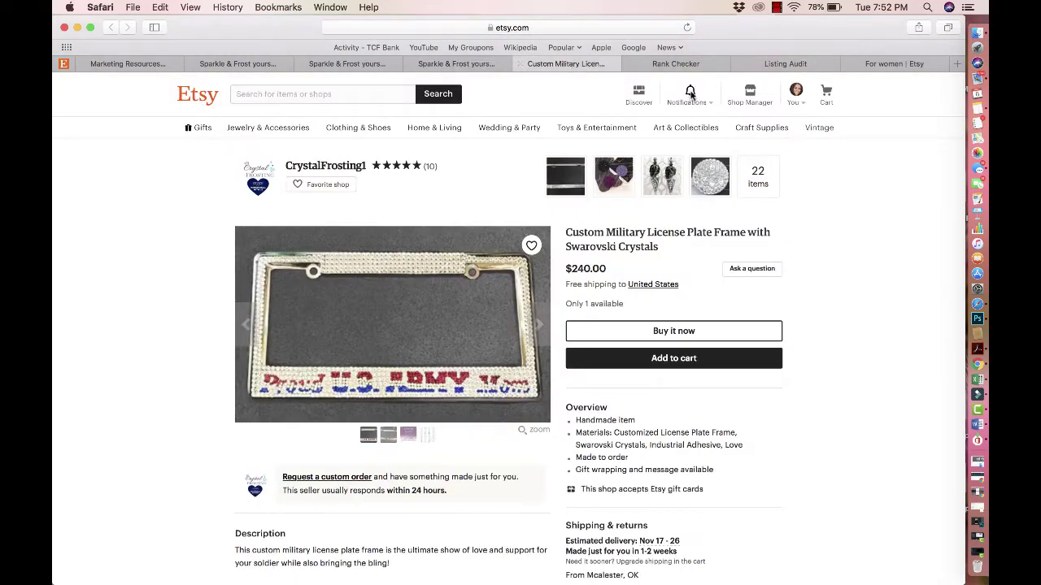
pyautogui.click(751, 65)
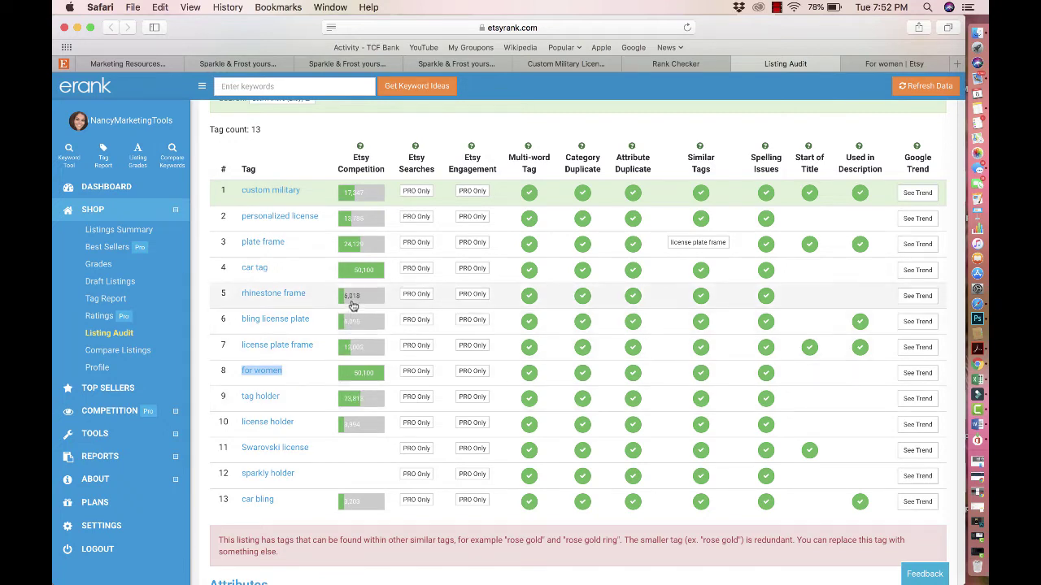
pyautogui.moveTo(314, 295); pyautogui.dragTo(241, 292)
pyautogui.press('super+c')
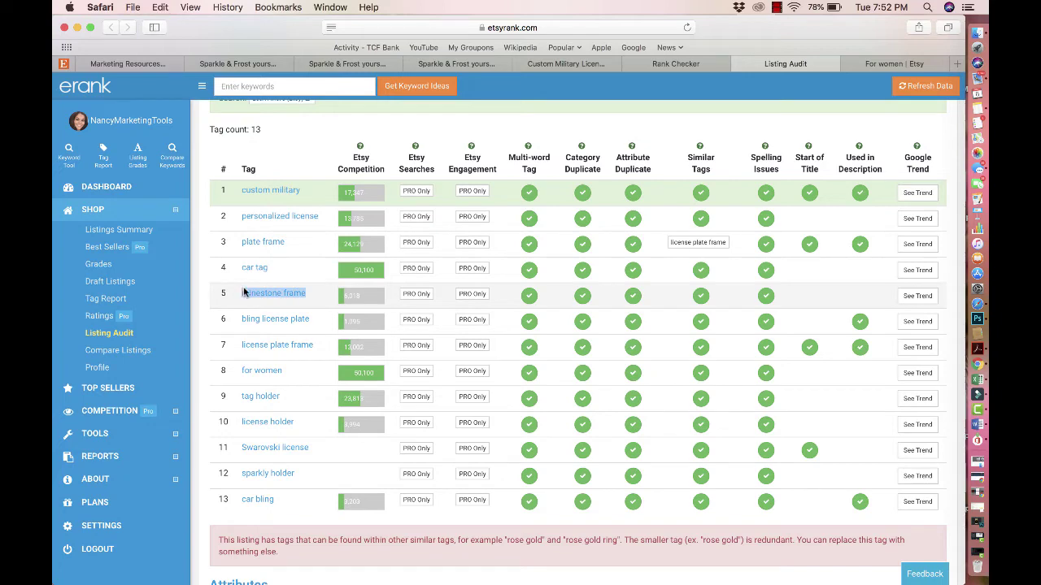
pyautogui.click(903, 63)
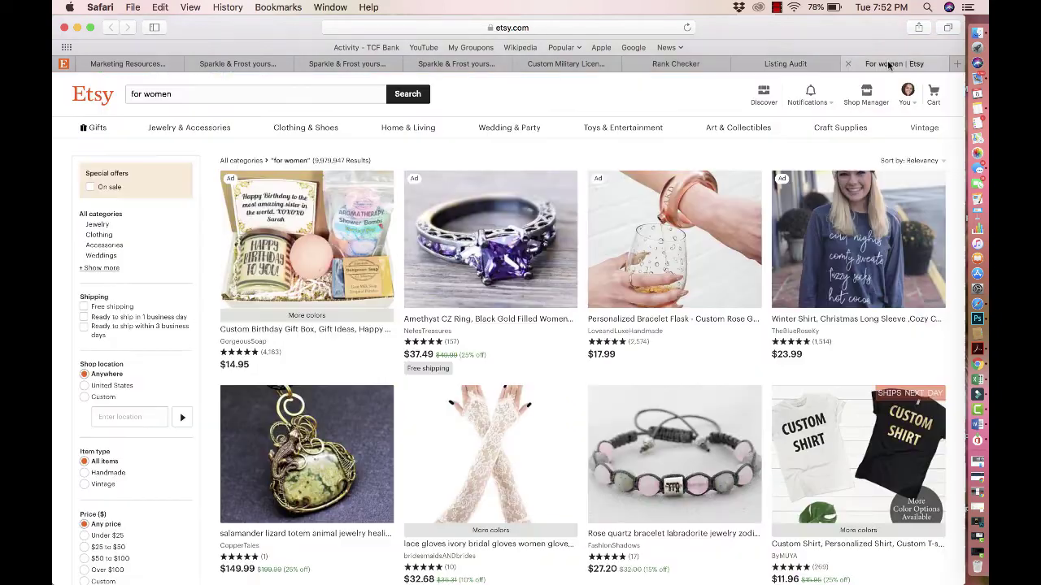
pyautogui.tripleClick(253, 95)
pyautogui.press('super+v')
pyautogui.press('Return')
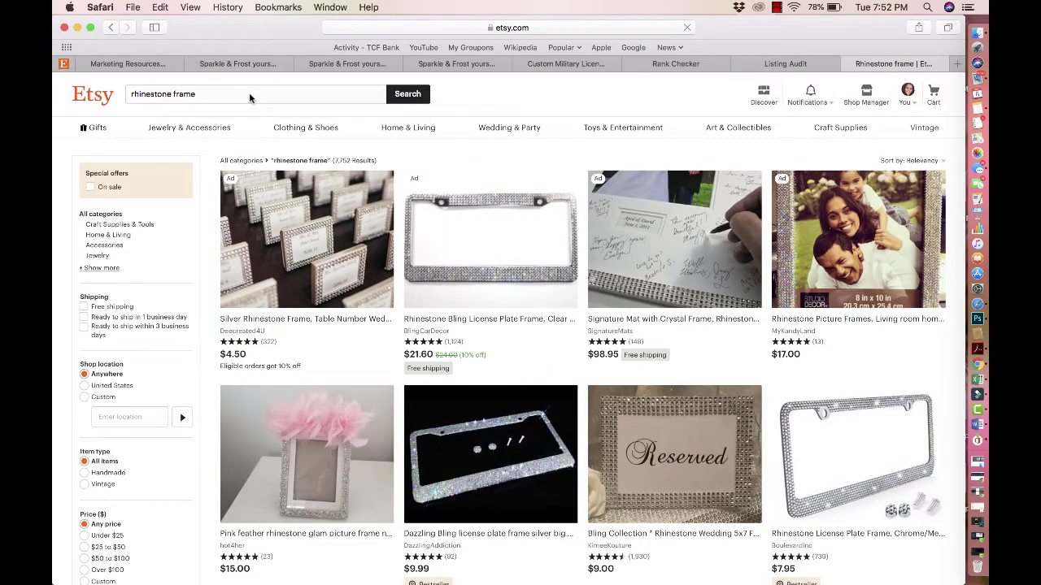
# Step: Examine which kinds of products appear across the first page of "rhinestone frame" results, and return to the start of the results
pyautogui.scroll(-2, 361, 273)
pyautogui.scroll(3, 366, 269)
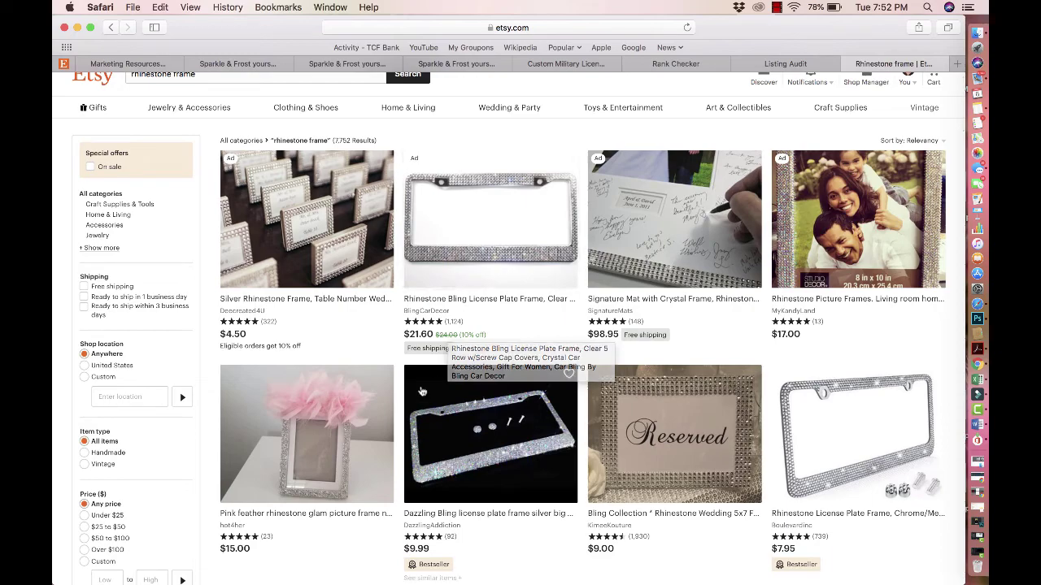
pyautogui.scroll(-1, 422, 393)
pyautogui.scroll(-7, 321, 388)
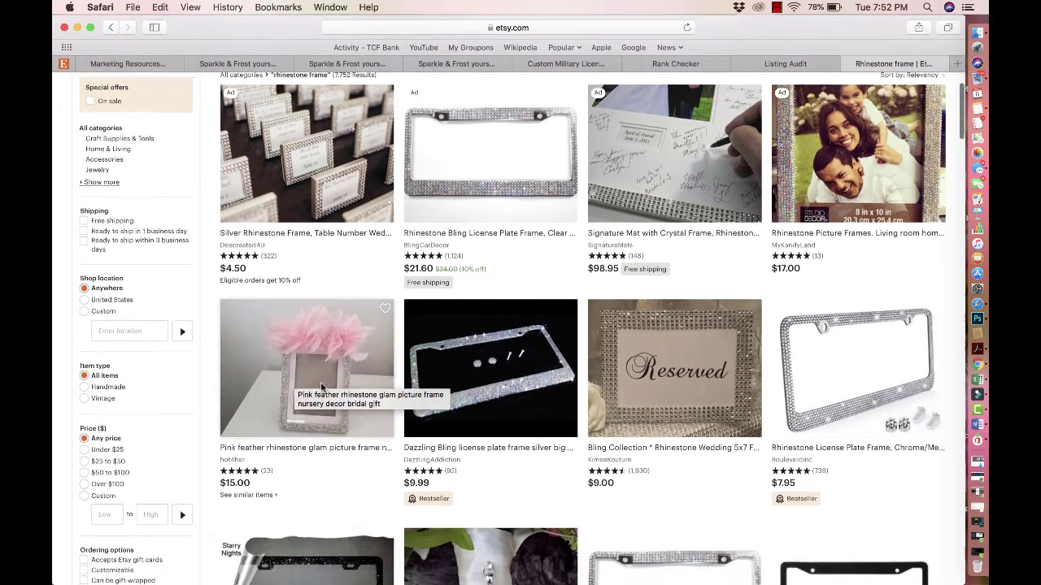
pyautogui.scroll(-10, 317, 342)
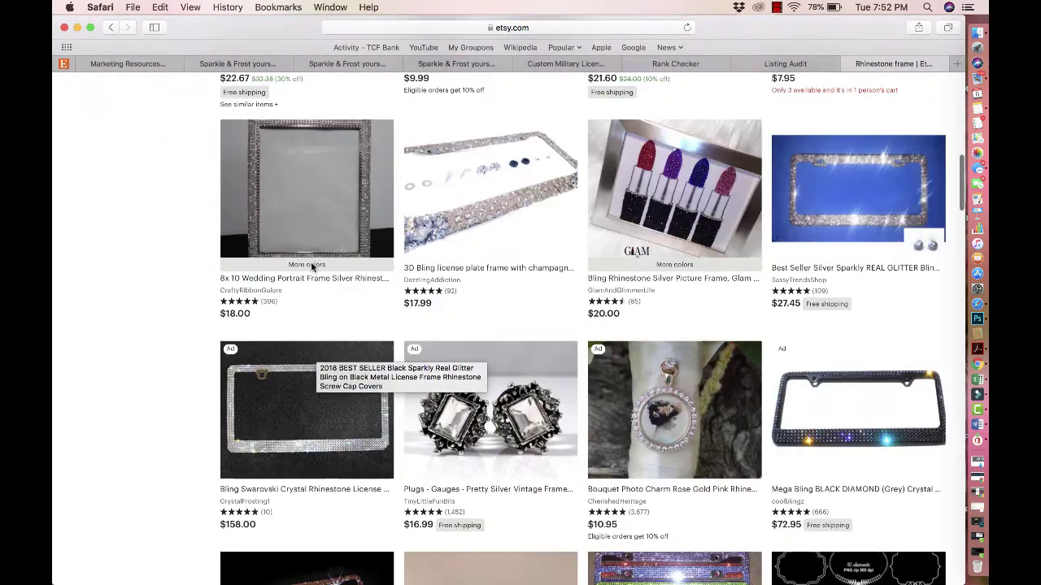
pyautogui.scroll(-11, 310, 267)
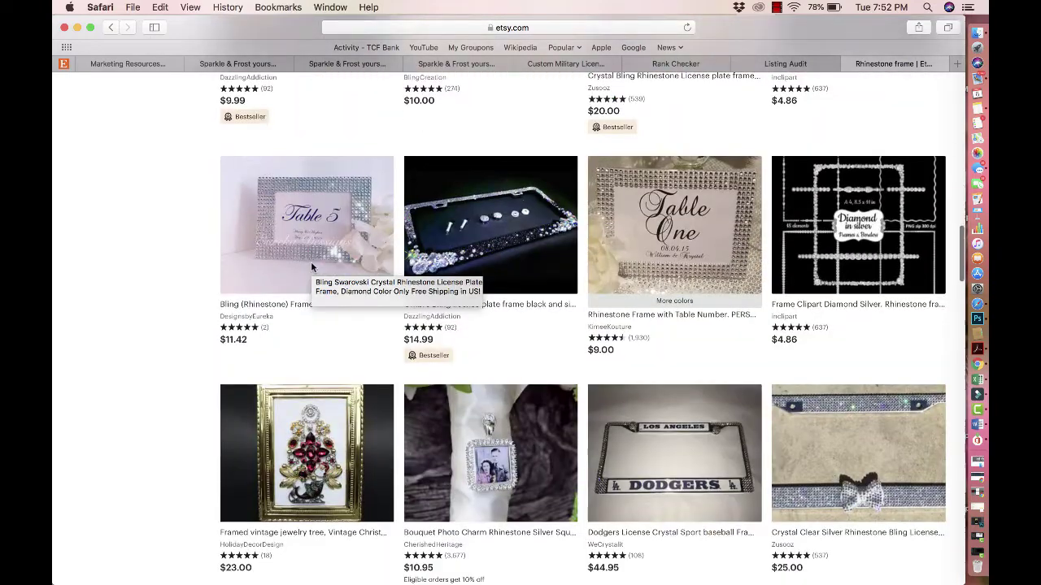
pyautogui.scroll(-7, 311, 267)
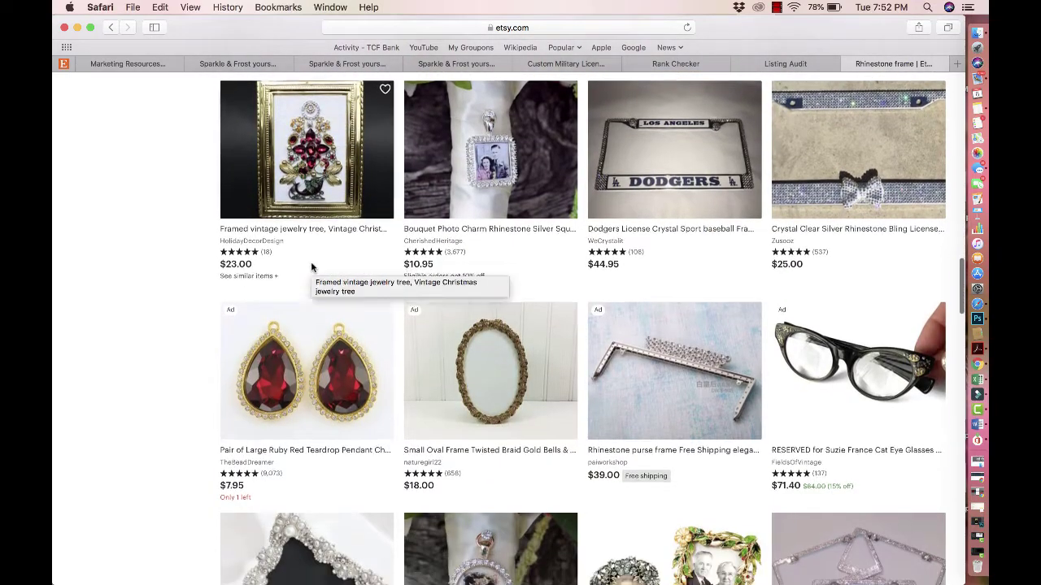
pyautogui.scroll(-7, 310, 267)
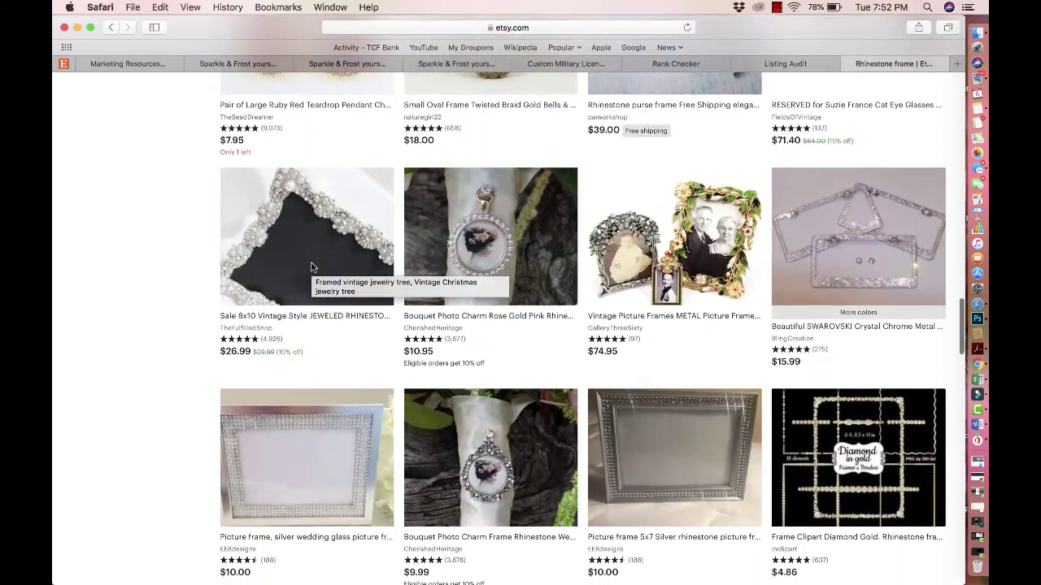
pyautogui.scroll(-10, 362, 375)
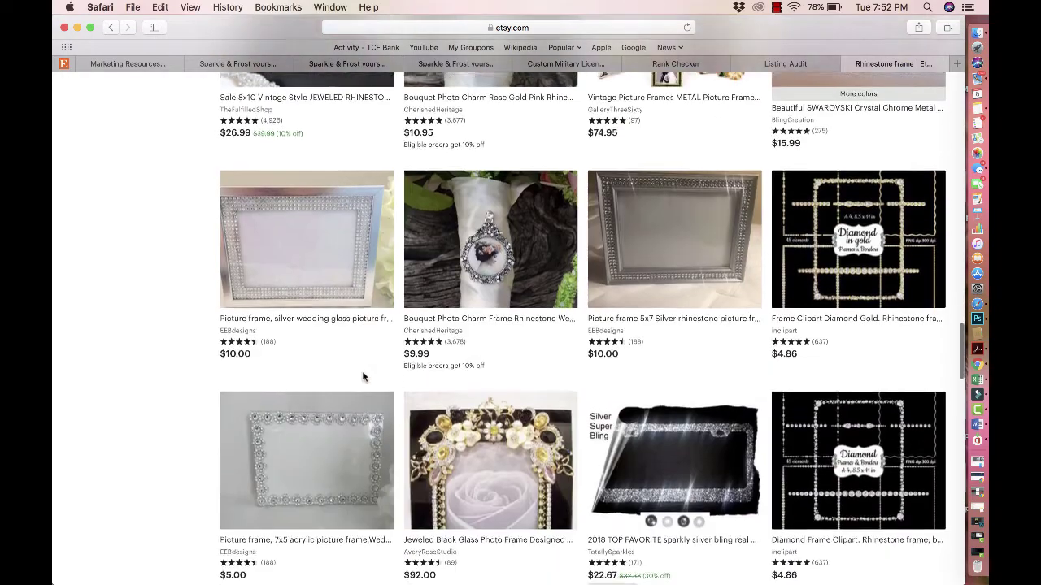
pyautogui.scroll(-8, 363, 375)
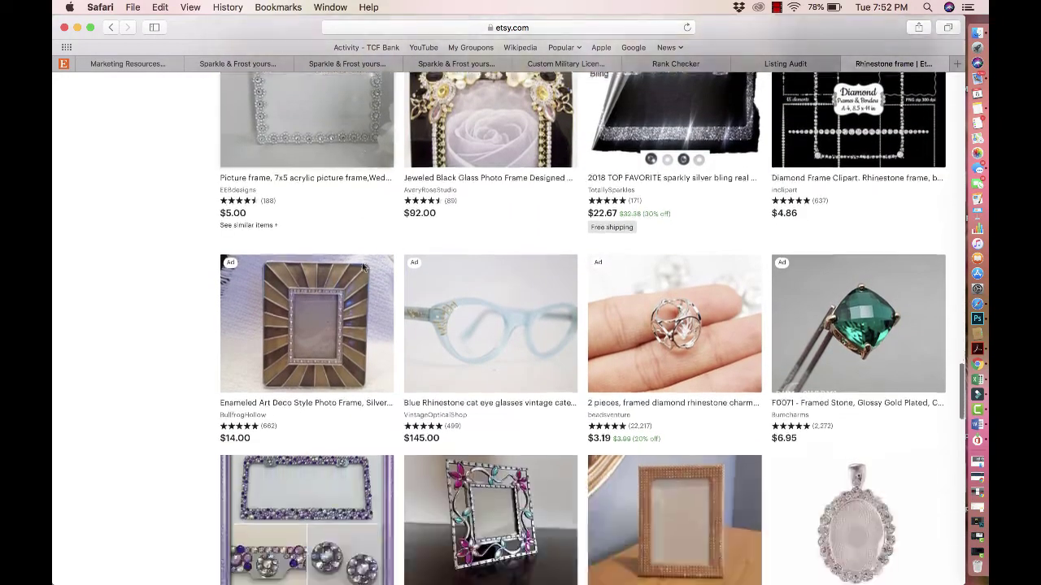
pyautogui.scroll(-10, 363, 267)
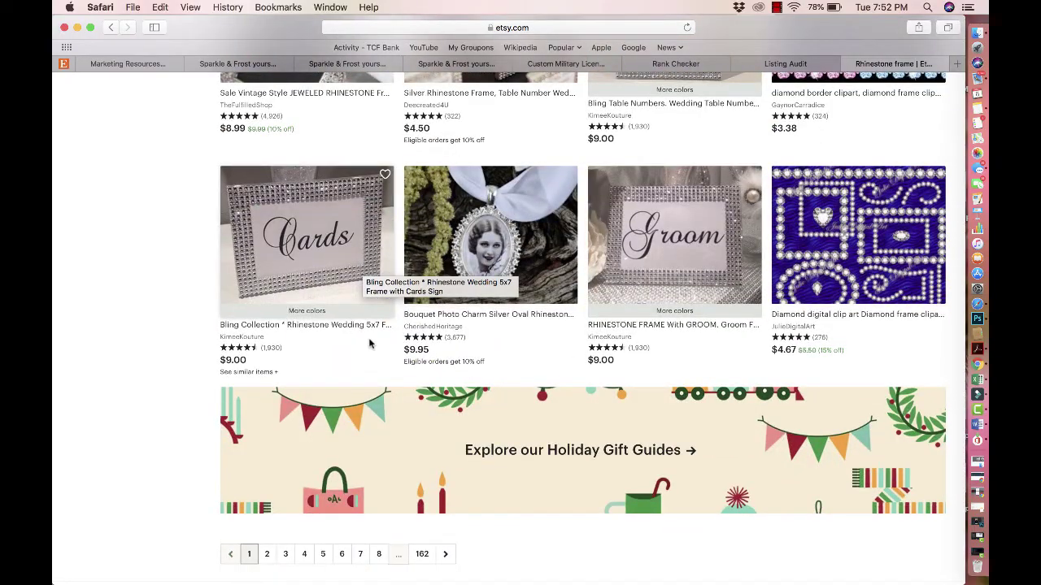
pyautogui.scroll(10, 369, 344)
pyautogui.scroll(15, 370, 344)
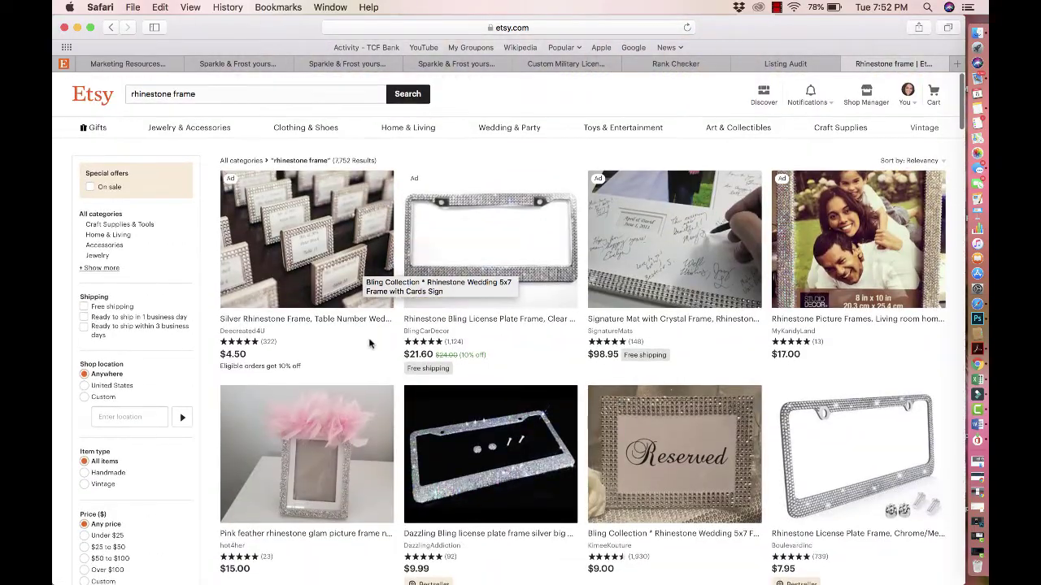
# Step: Revisit the eRank audit and rank pages, and highlight the opening keywords of the military license plate frame's title on Etsy
pyautogui.click(786, 64)
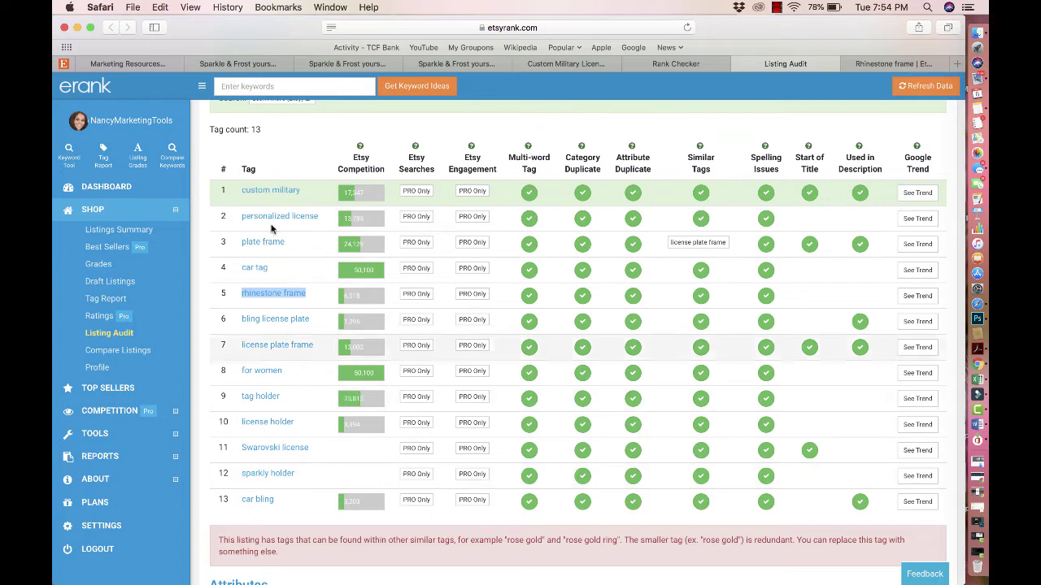
pyautogui.click(688, 64)
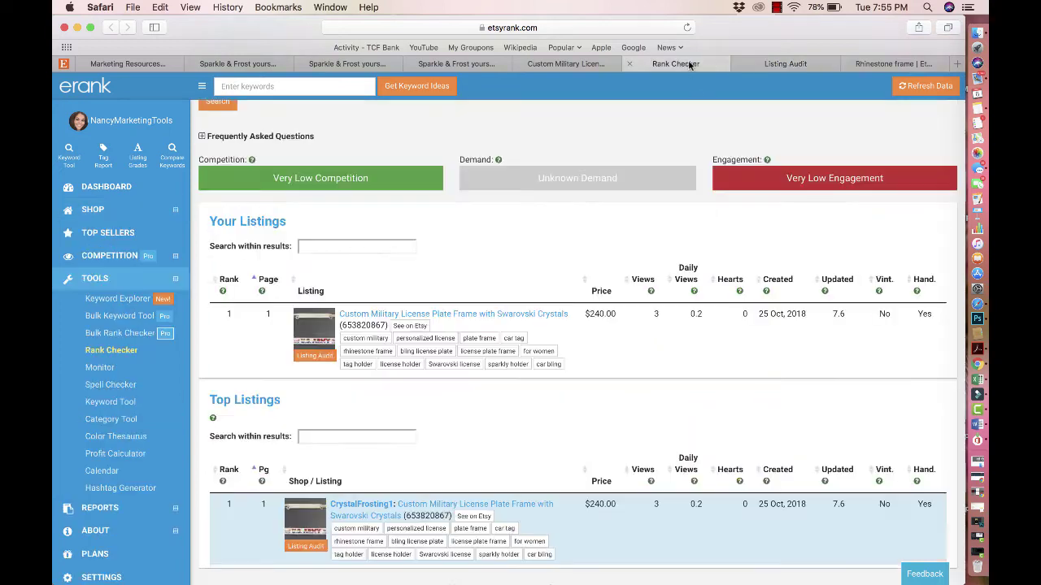
pyautogui.click(582, 65)
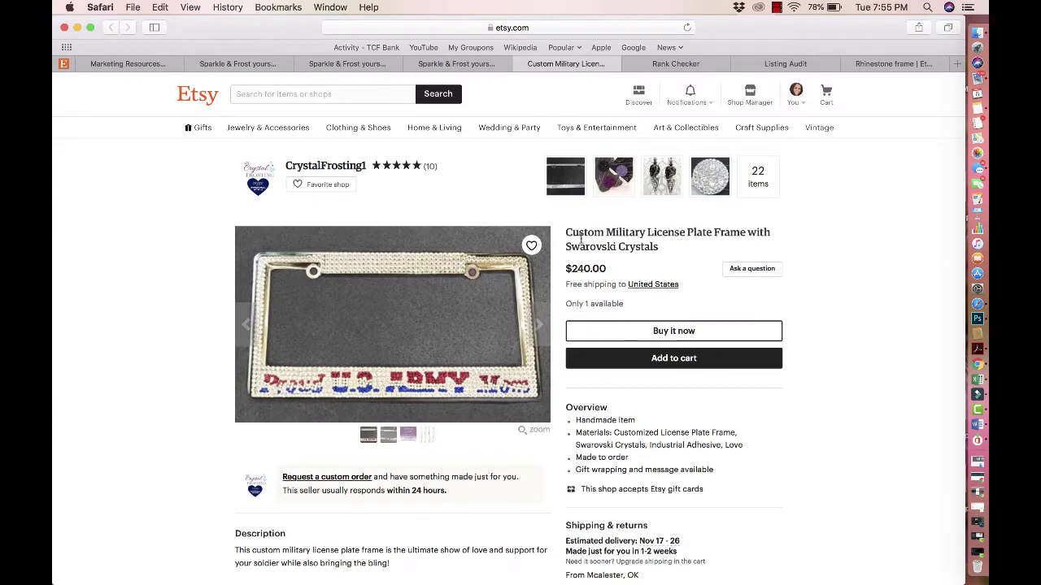
pyautogui.moveTo(569, 233); pyautogui.dragTo(711, 234)
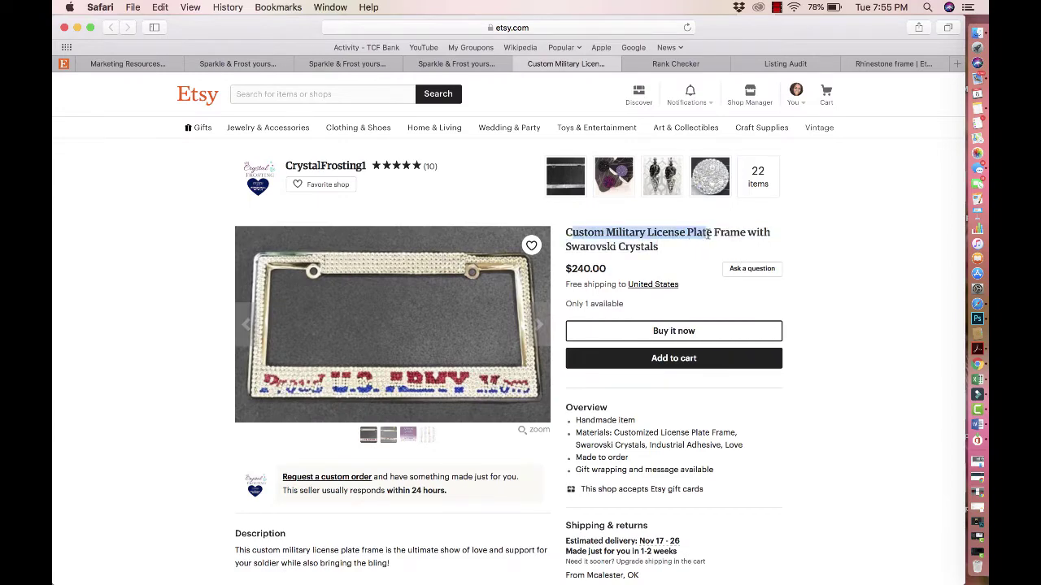
# Step: Highlight the opening keywords of the listing's description, around "custom military license plate"
pyautogui.scroll(-2, 650, 270)
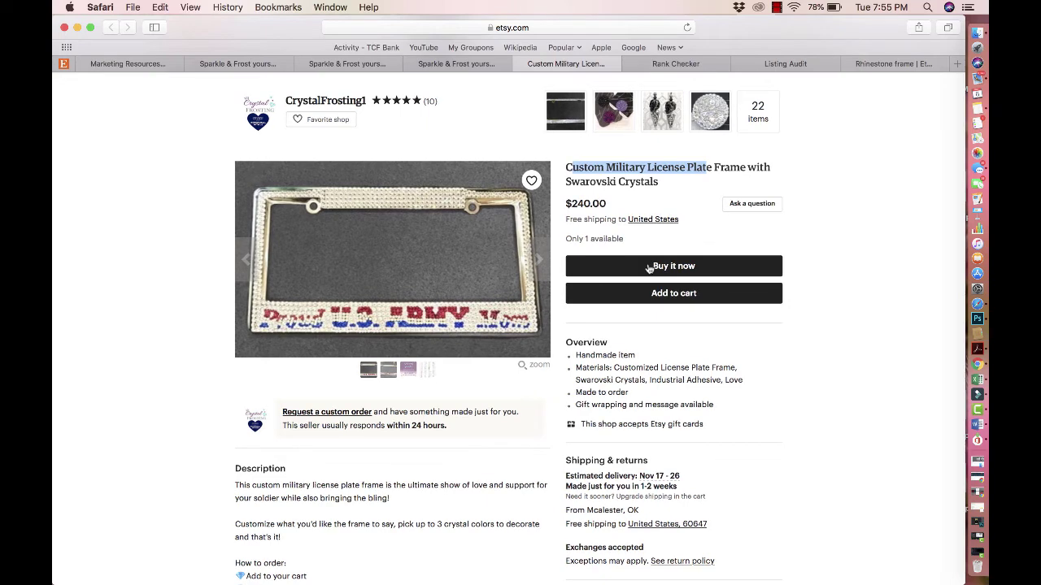
pyautogui.scroll(-3, 649, 269)
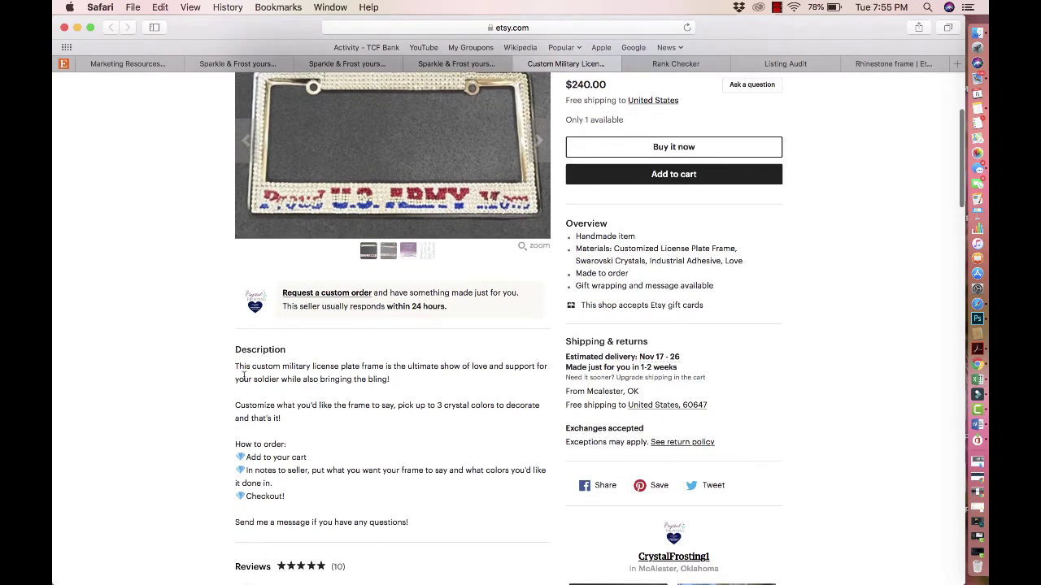
pyautogui.moveTo(242, 376); pyautogui.dragTo(317, 368)
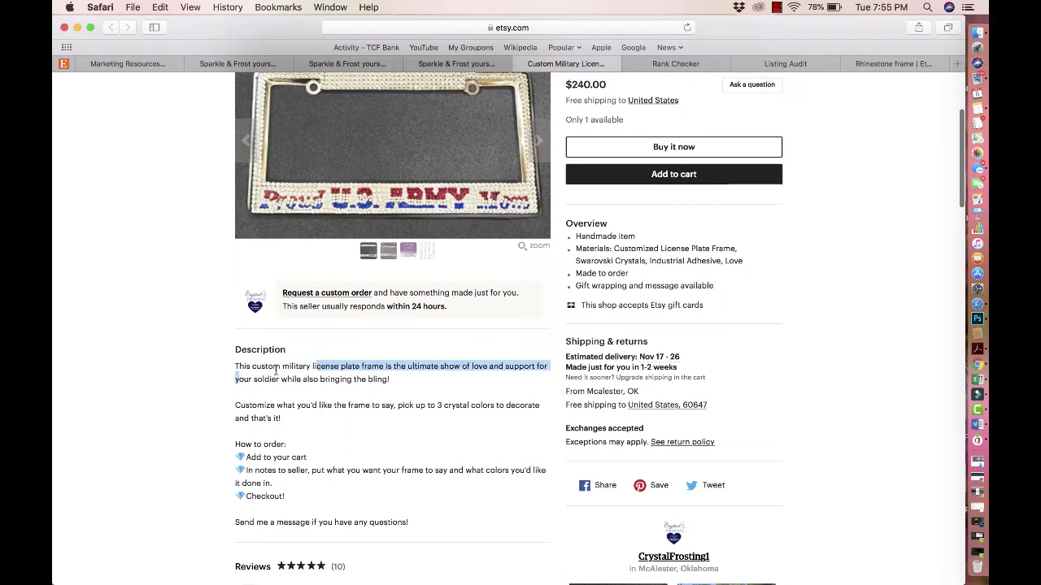
pyautogui.moveTo(241, 366); pyautogui.dragTo(349, 368)
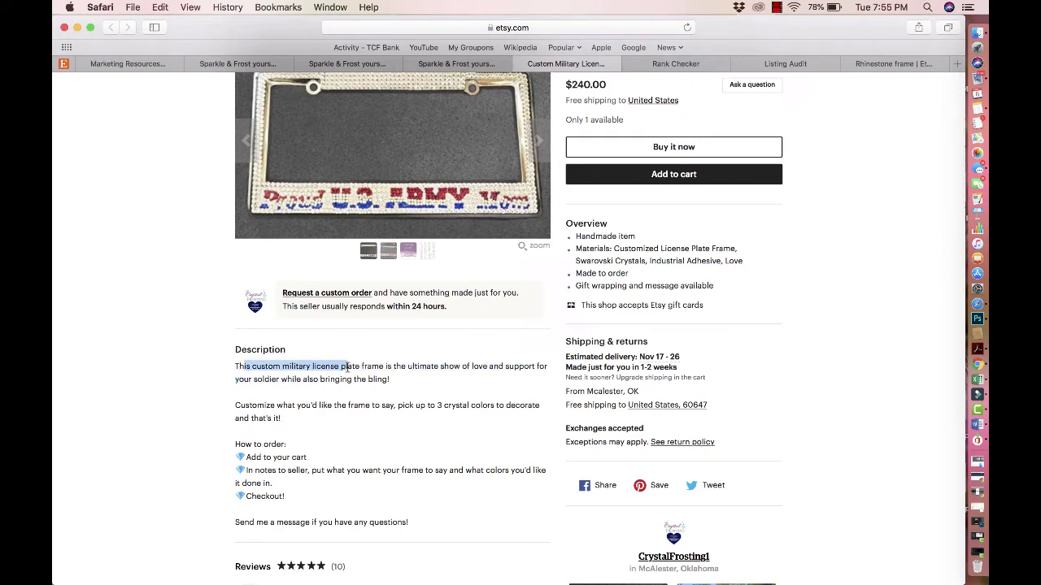
# Step: Find the Google Preview in the eRank Listing Audit and highlight the description snippet shown under the listing title
pyautogui.click(675, 64)
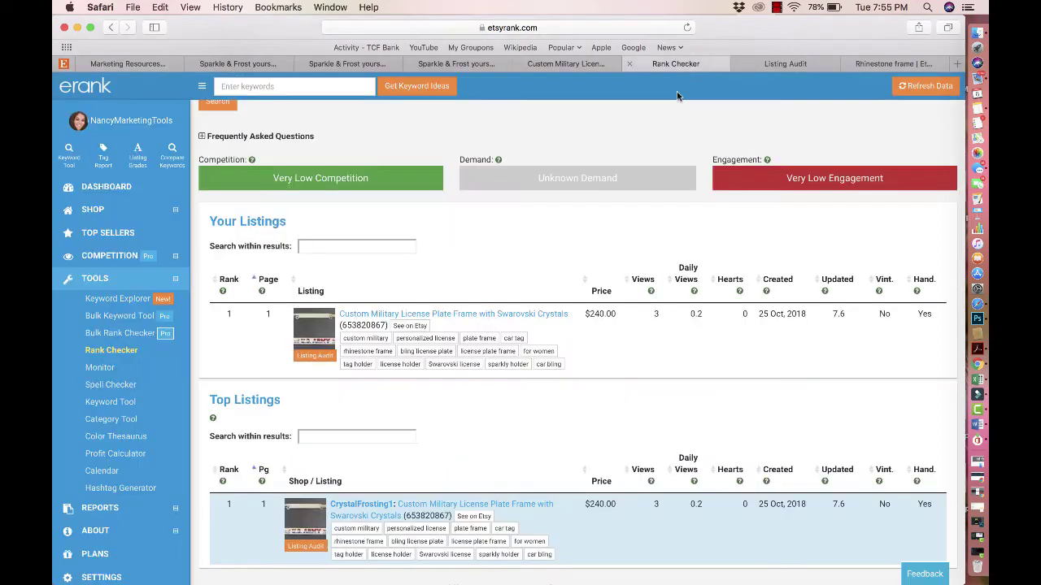
pyautogui.scroll(-3, 634, 265)
pyautogui.scroll(2, 634, 265)
pyautogui.click(763, 65)
pyautogui.scroll(-15, 637, 388)
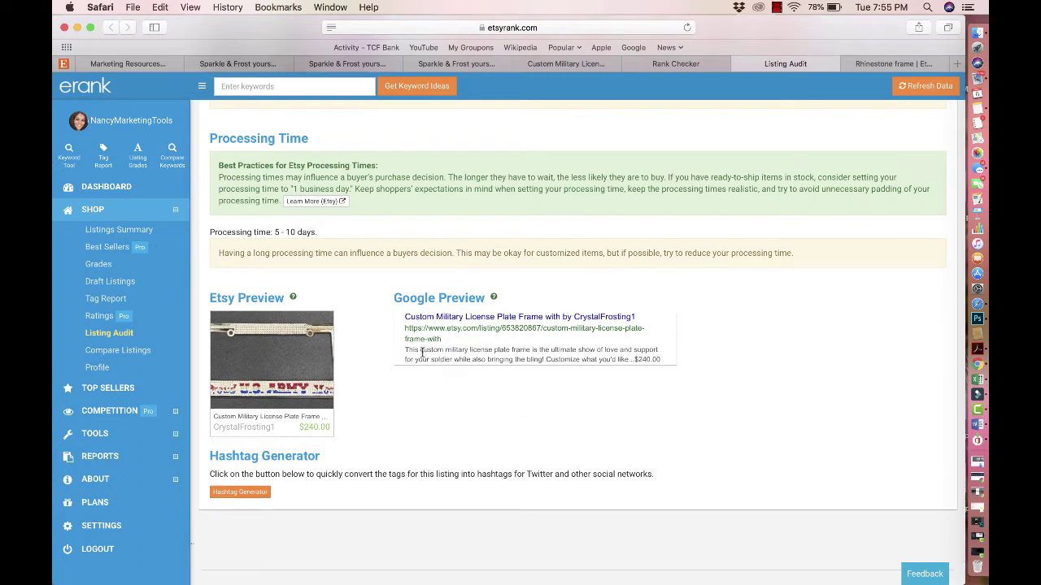
pyautogui.moveTo(403, 351); pyautogui.dragTo(659, 352)
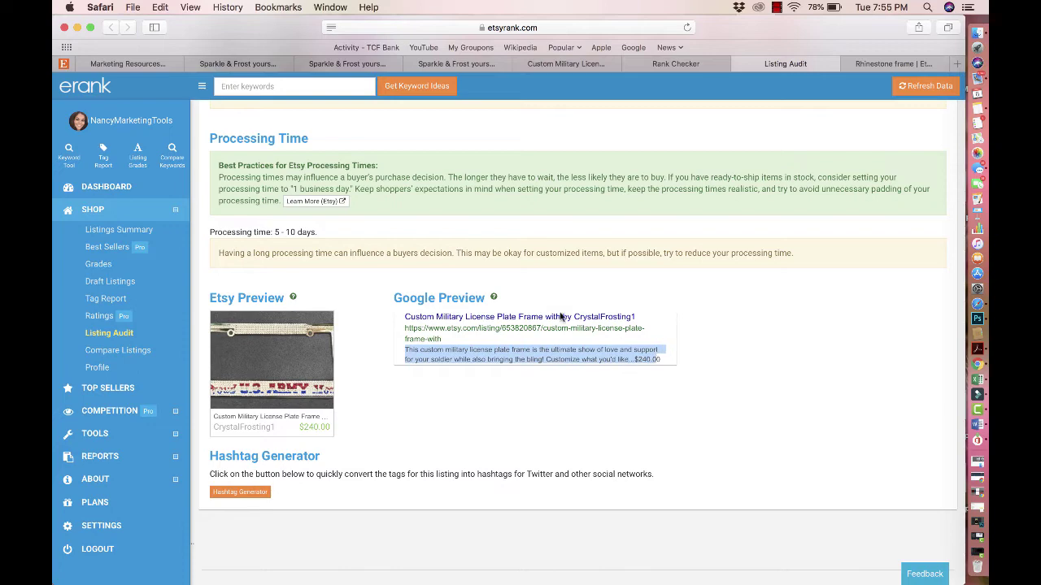
# Step: Return to the military license plate frame listing on Etsy, highlight the first paragraph of its description, and review the remaining text
pyautogui.click(452, 63)
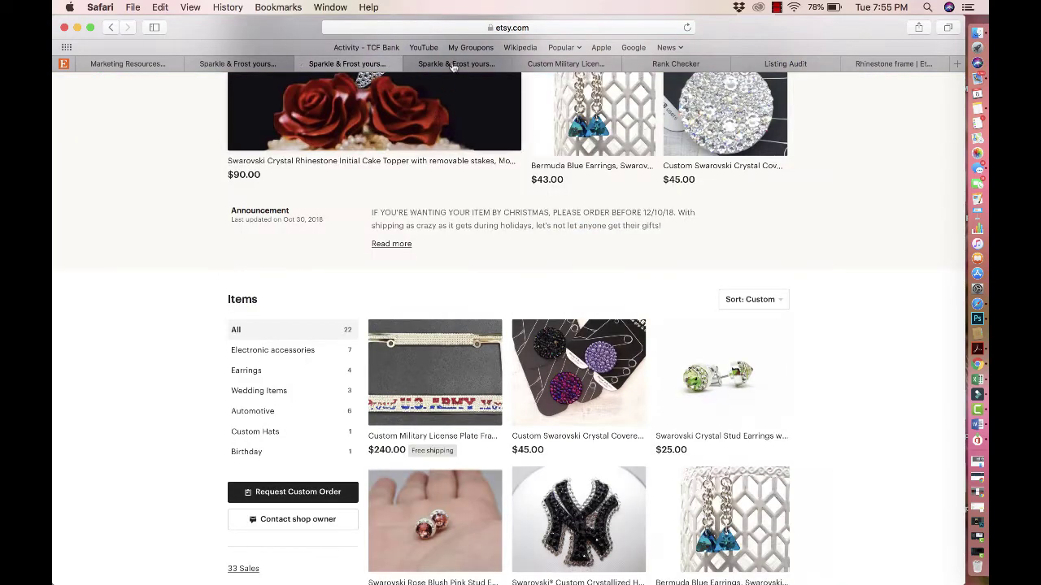
pyautogui.click(547, 65)
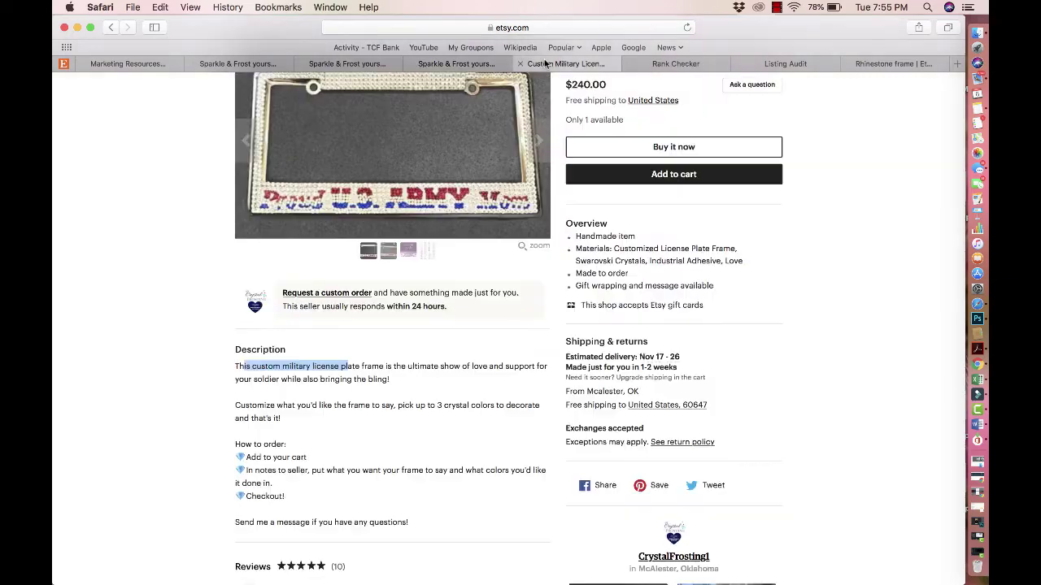
pyautogui.moveTo(399, 381); pyautogui.dragTo(376, 343)
pyautogui.scroll(-3, 383, 414)
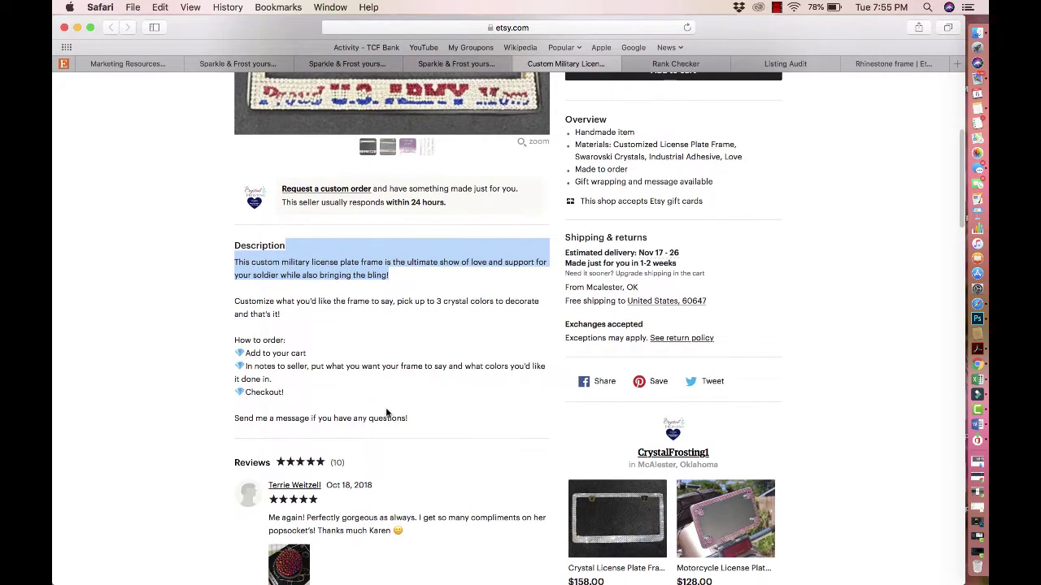
pyautogui.scroll(2, 386, 413)
pyautogui.scroll(2, 386, 413)
pyautogui.scroll(-2, 390, 411)
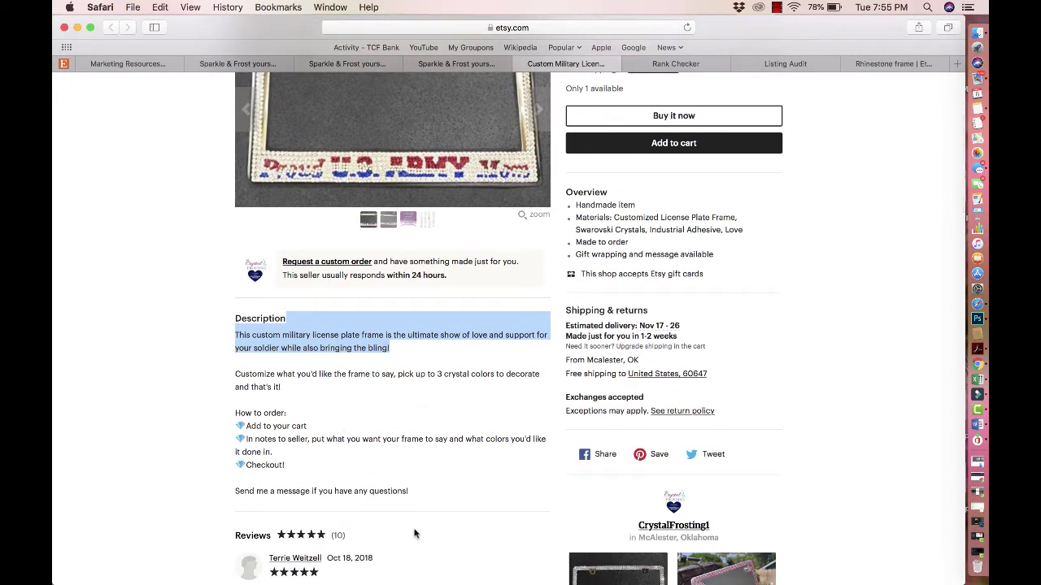
# Step: Review the listing's reviews, shop policies, FAQs and related tags, and return to the start of the listing
pyautogui.scroll(-5, 415, 532)
pyautogui.scroll(-10, 415, 531)
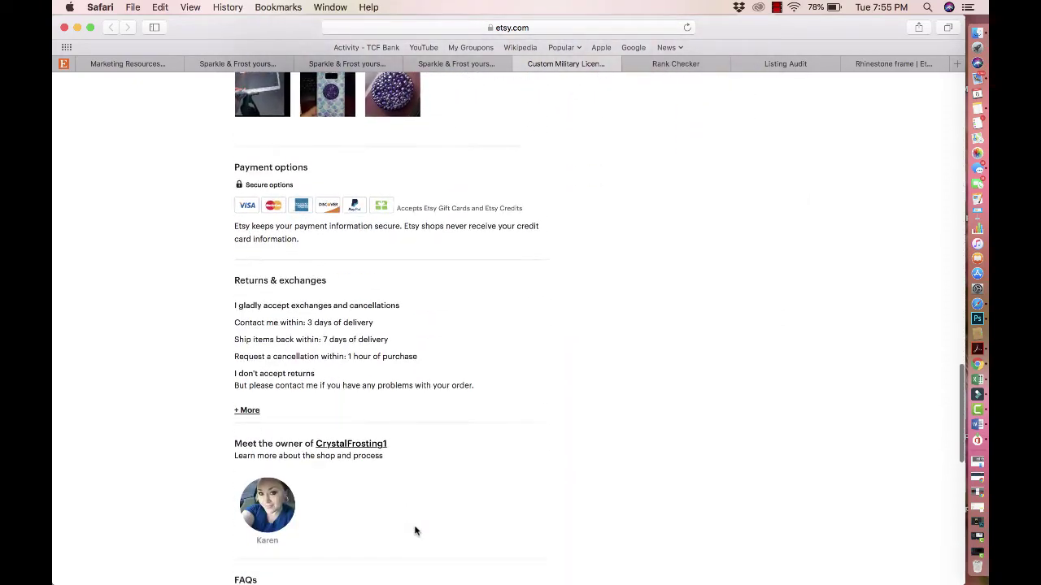
pyautogui.scroll(-5, 414, 531)
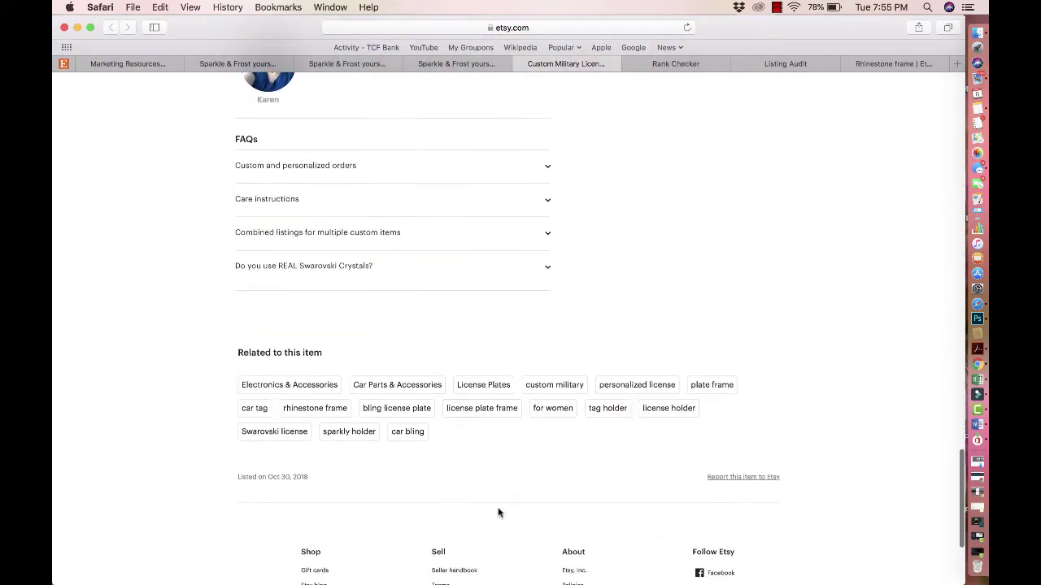
pyautogui.scroll(10, 476, 366)
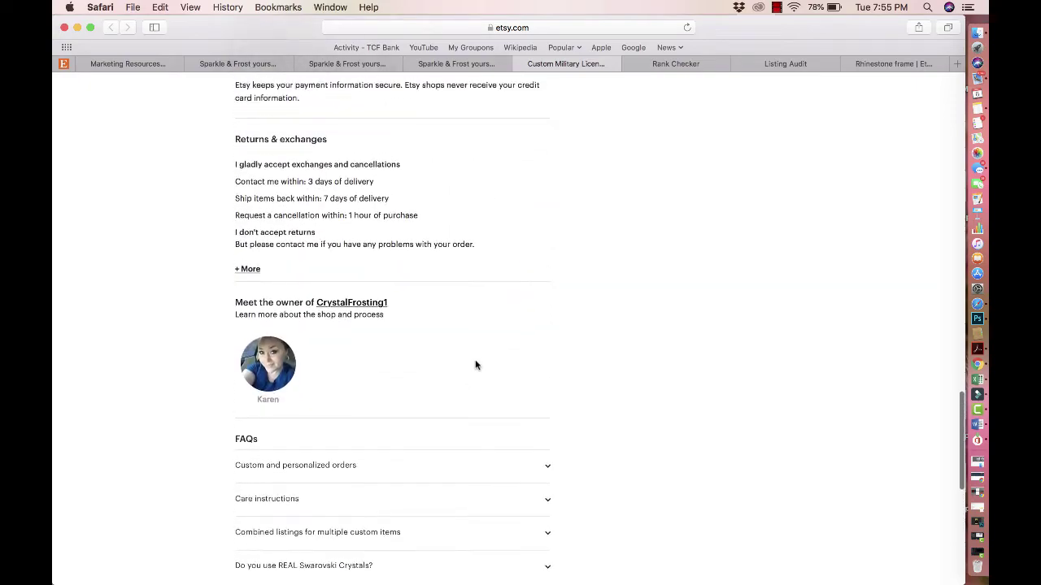
pyautogui.scroll(15, 475, 368)
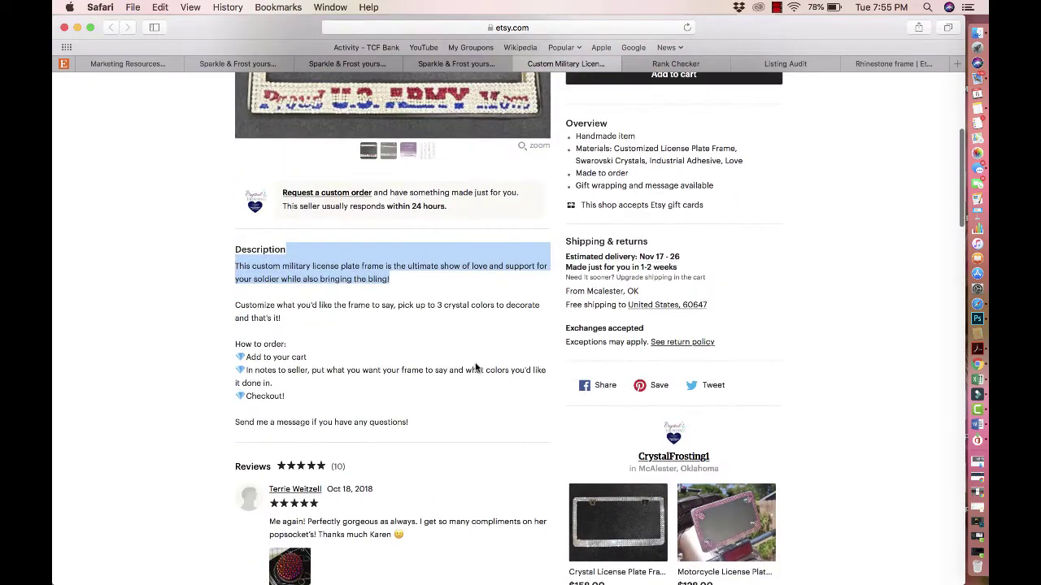
pyautogui.scroll(2, 476, 368)
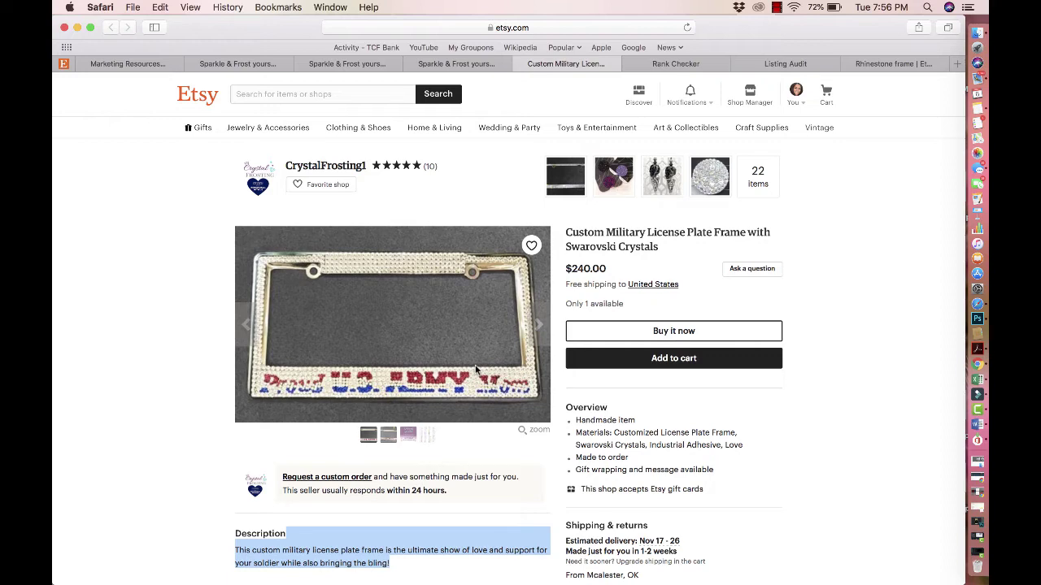
# Step: Clear the text highlight and reread the military license plate frame listing's description, including its ordering instructions
pyautogui.scroll(-5, 487, 317)
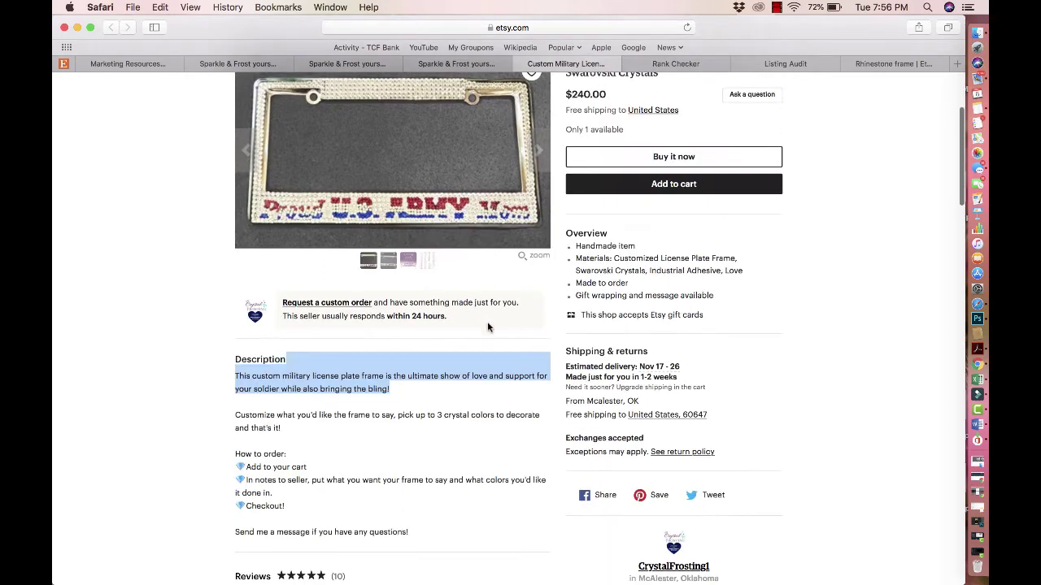
pyautogui.click(161, 337)
pyautogui.scroll(-3, 187, 368)
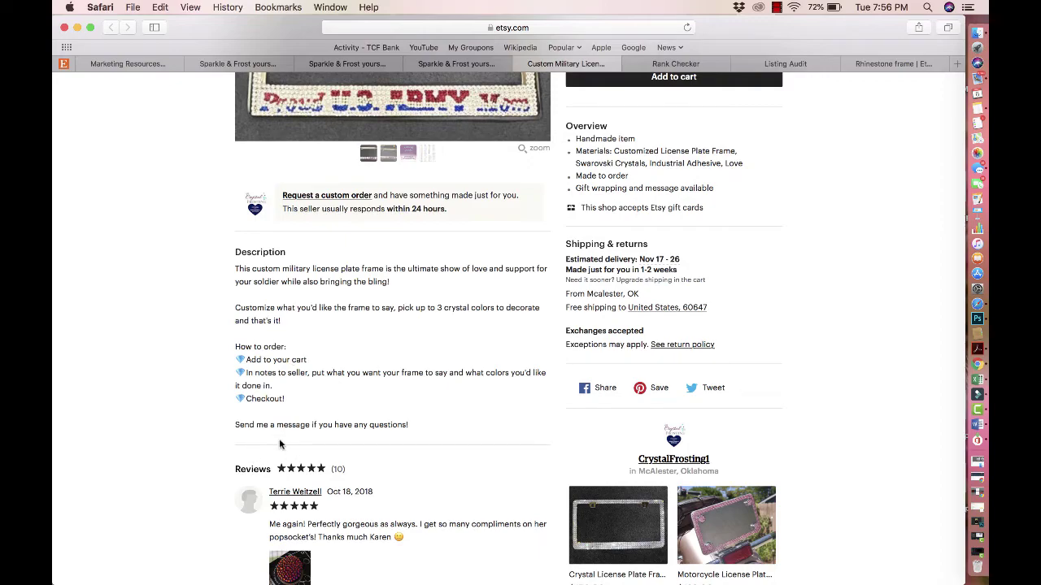
pyautogui.scroll(5, 290, 371)
pyautogui.scroll(-5, 291, 390)
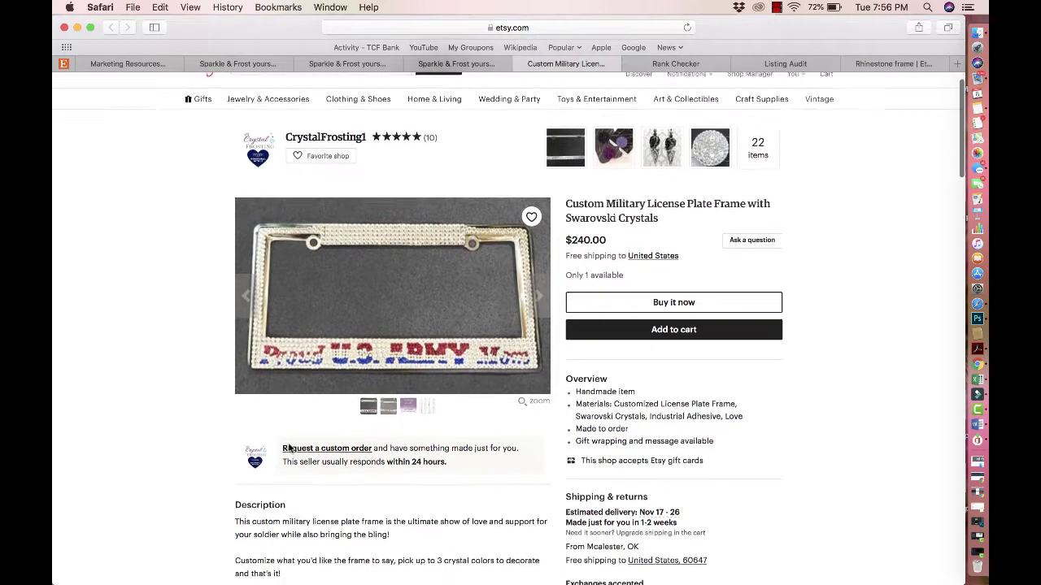
pyautogui.scroll(-2, 289, 448)
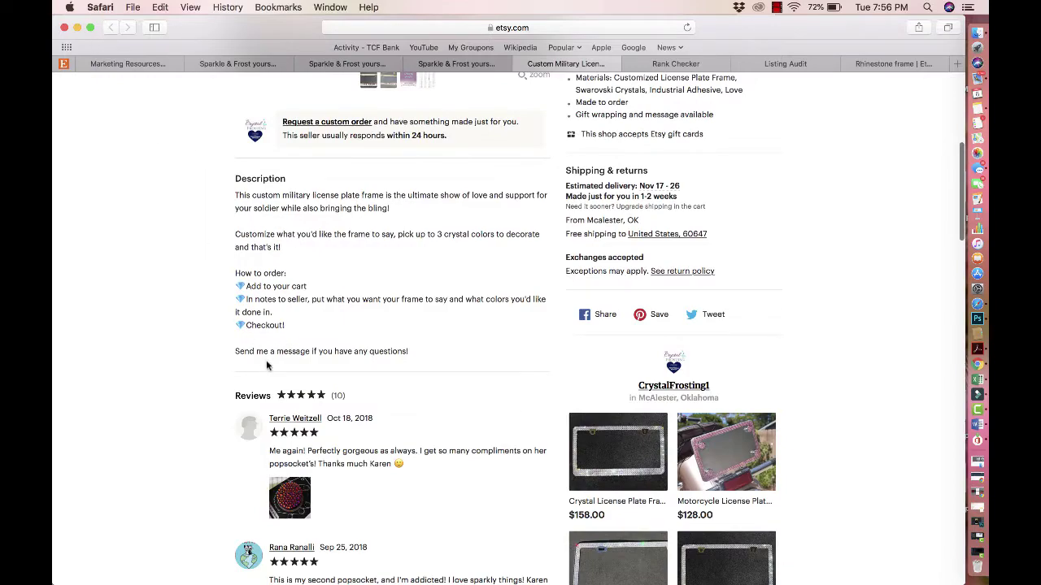
# Step: Switch to the NancyMarketingTools shop and open its premade floral frame logo listing in a new tab
pyautogui.click(128, 64)
pyautogui.scroll(-5, 403, 264)
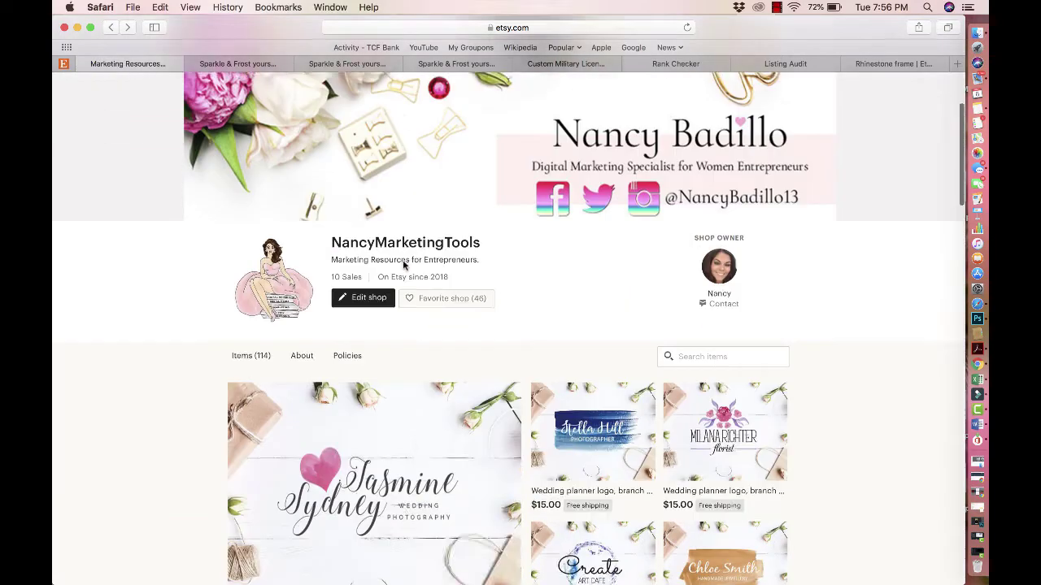
pyautogui.scroll(-5, 403, 264)
pyautogui.click(448, 253)
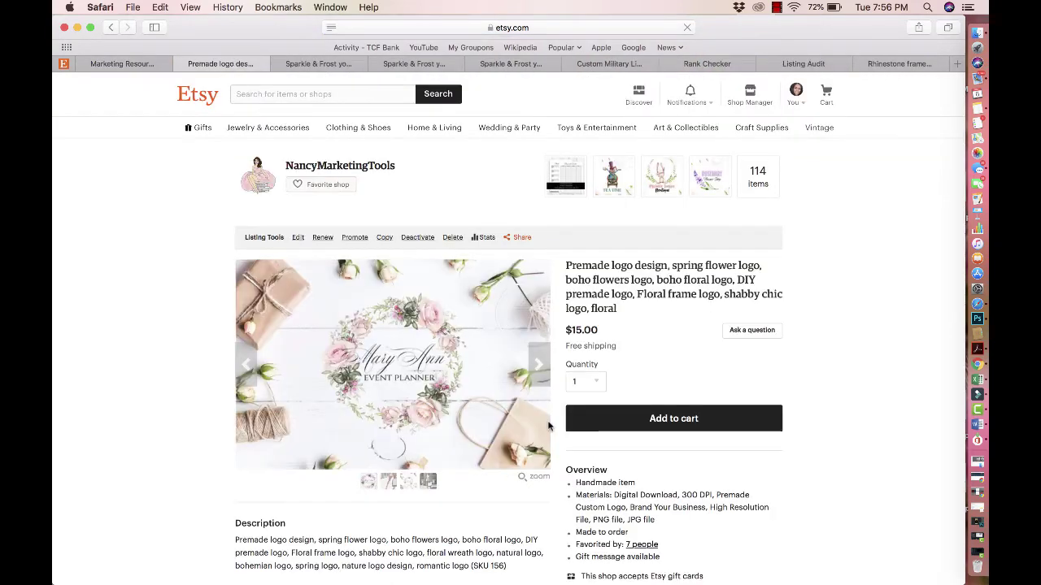
# Step: Expand the logo listing's full description and read through its sections to the shop link at the end
pyautogui.scroll(-3, 547, 426)
pyautogui.scroll(-2, 274, 477)
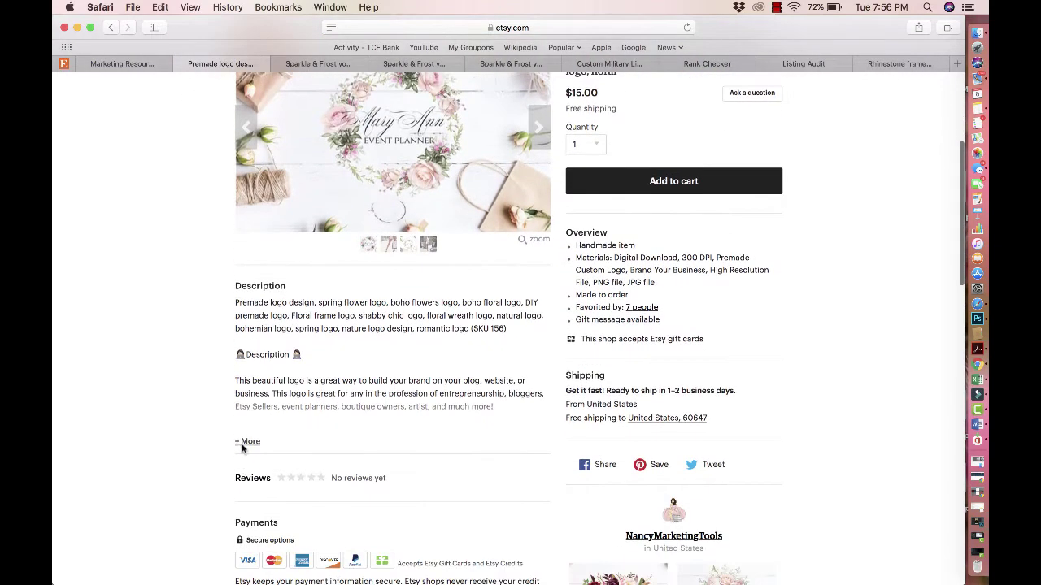
pyautogui.click(244, 443)
pyautogui.scroll(-3, 277, 459)
pyautogui.scroll(-2, 295, 471)
pyautogui.scroll(3, 294, 472)
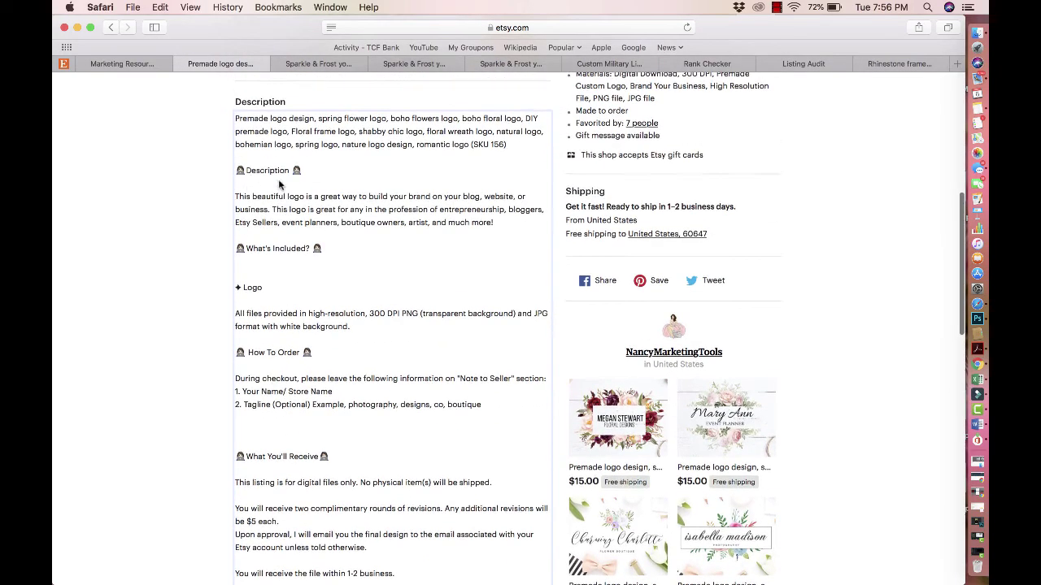
pyautogui.scroll(-10, 346, 284)
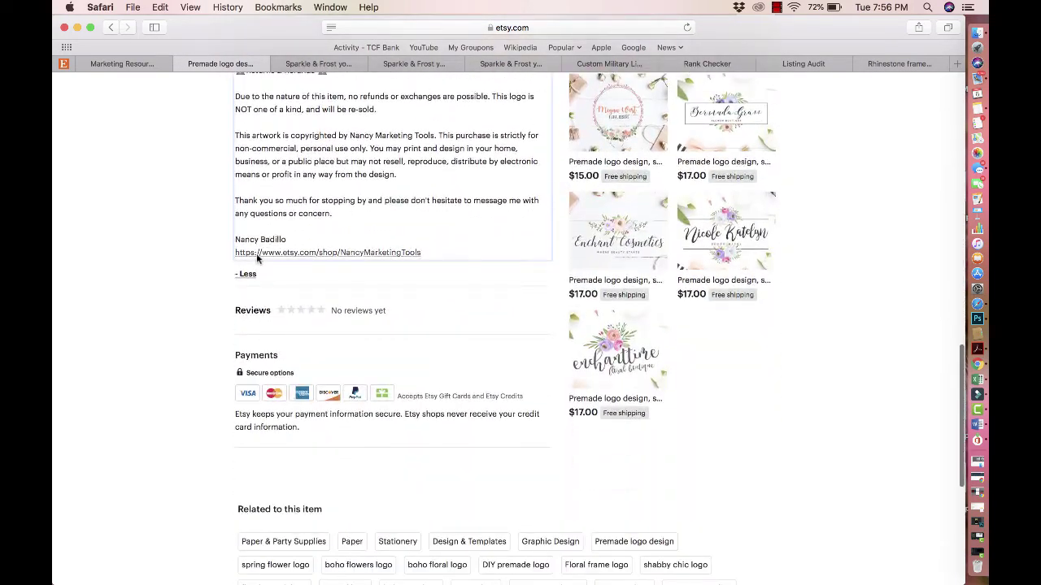
# Step: Follow the shop link at the end of the description in a new tab, view the shop page, and close that tab
pyautogui.keyDown('super'); pyautogui.click(358, 255); pyautogui.keyUp('super')
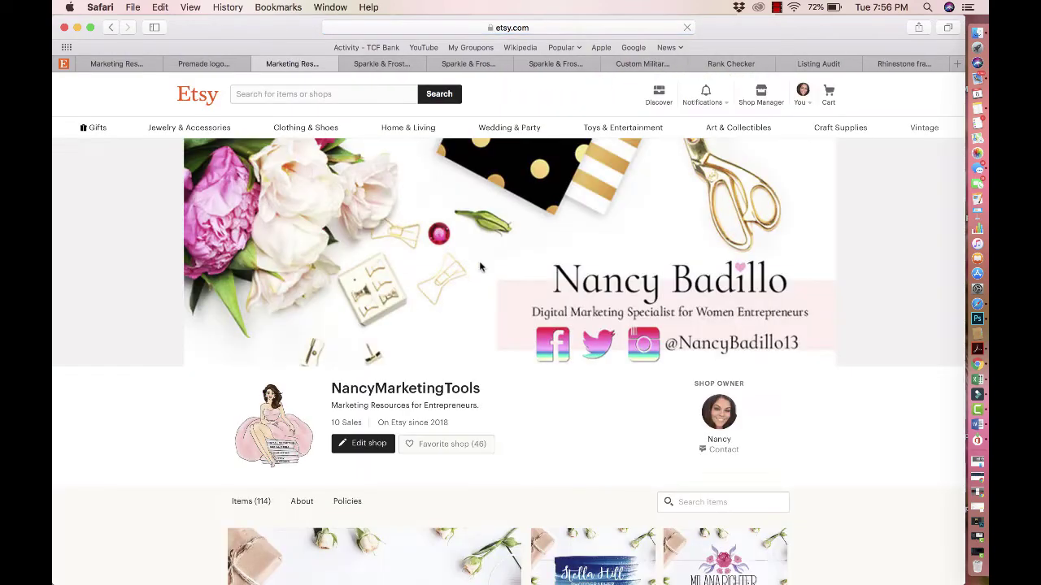
pyautogui.scroll(-5, 479, 264)
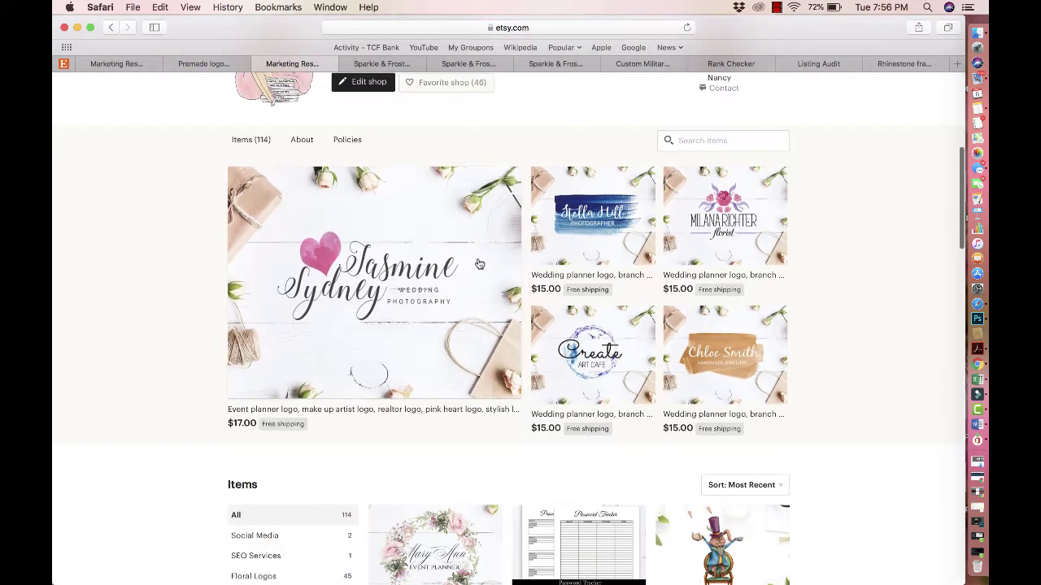
pyautogui.click(258, 64)
# Step: Return to the Custom Military License Plate Frame listing and go back to its main photo and title
pyautogui.click(289, 67)
pyautogui.click(368, 67)
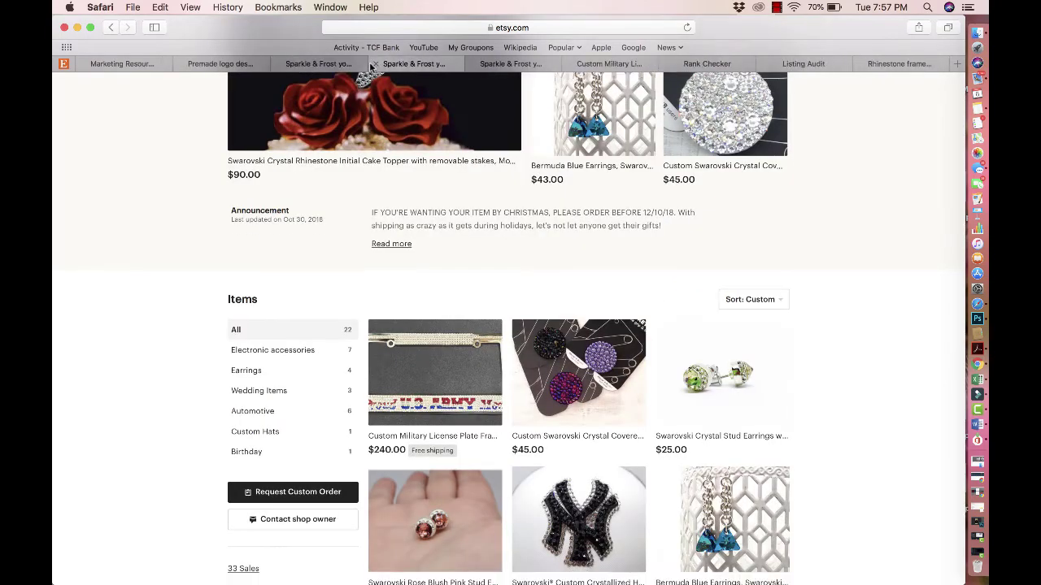
pyautogui.click(504, 70)
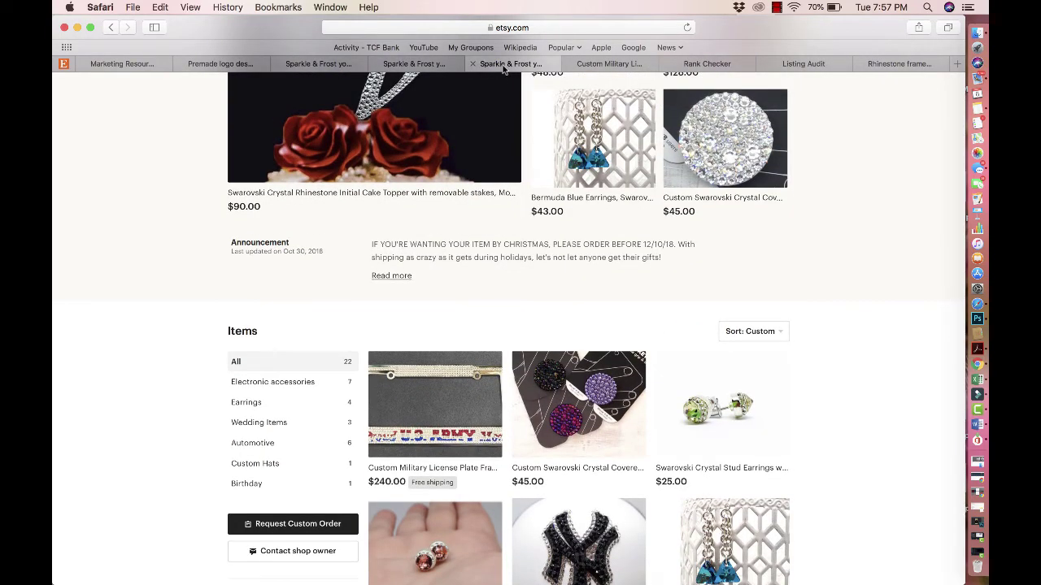
pyautogui.click(600, 65)
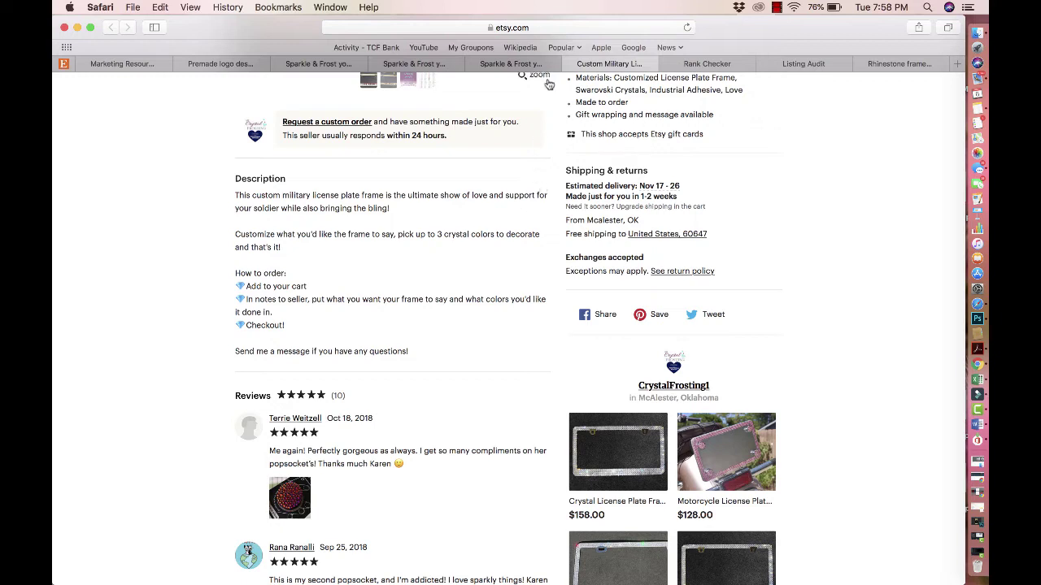
pyautogui.scroll(8, 538, 179)
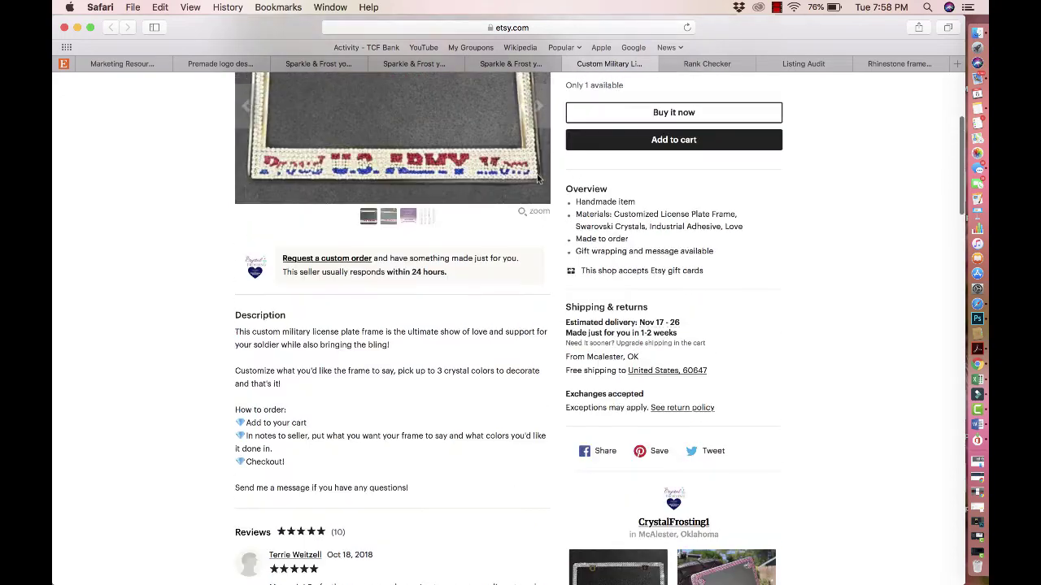
pyautogui.scroll(2, 538, 179)
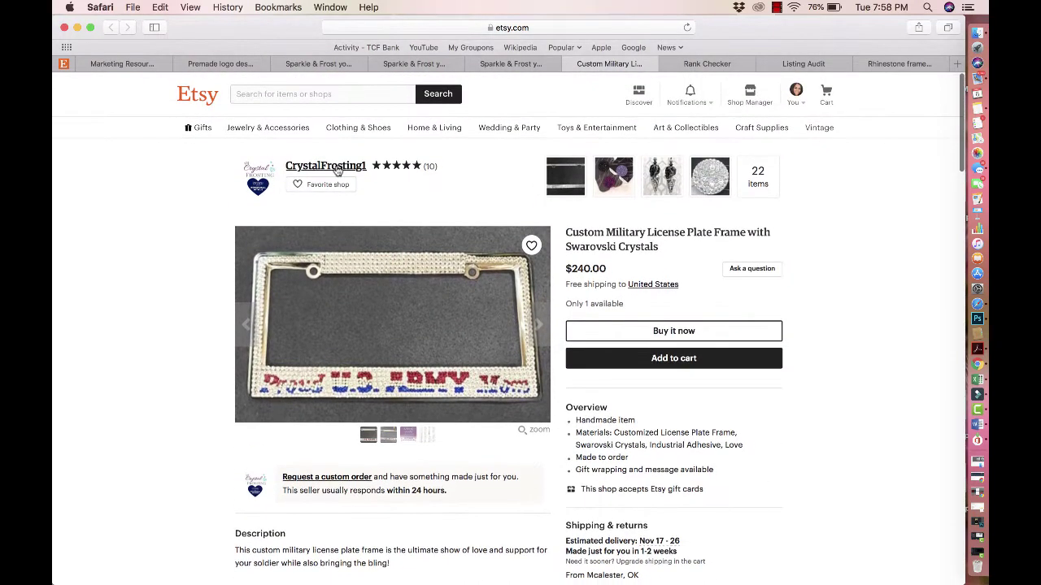
# Step: Open the CrystalFrosting1 shop page from the listing and review its banner, featured items and item photos
pyautogui.click(336, 167)
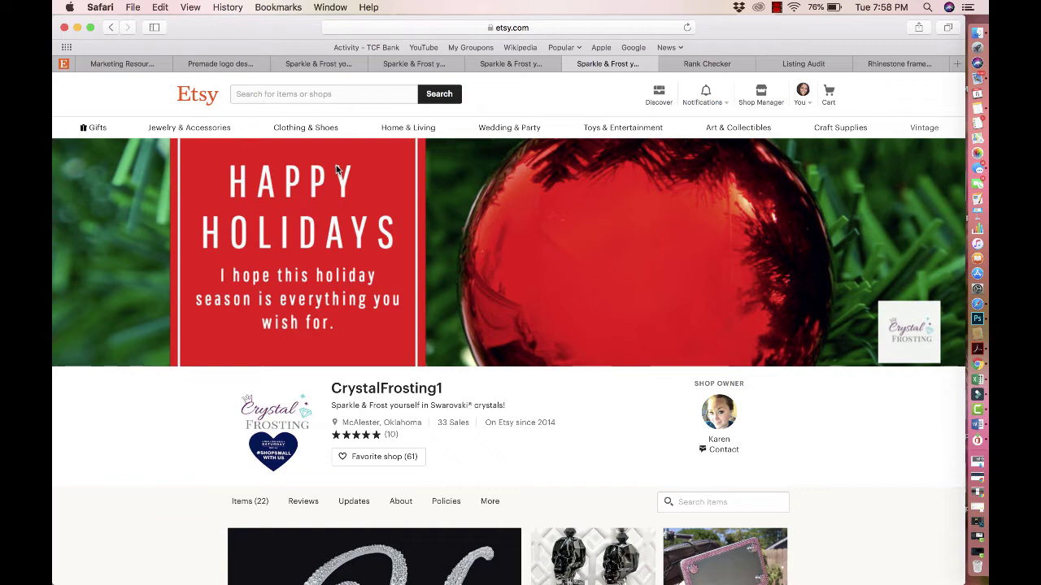
pyautogui.scroll(-15, 336, 166)
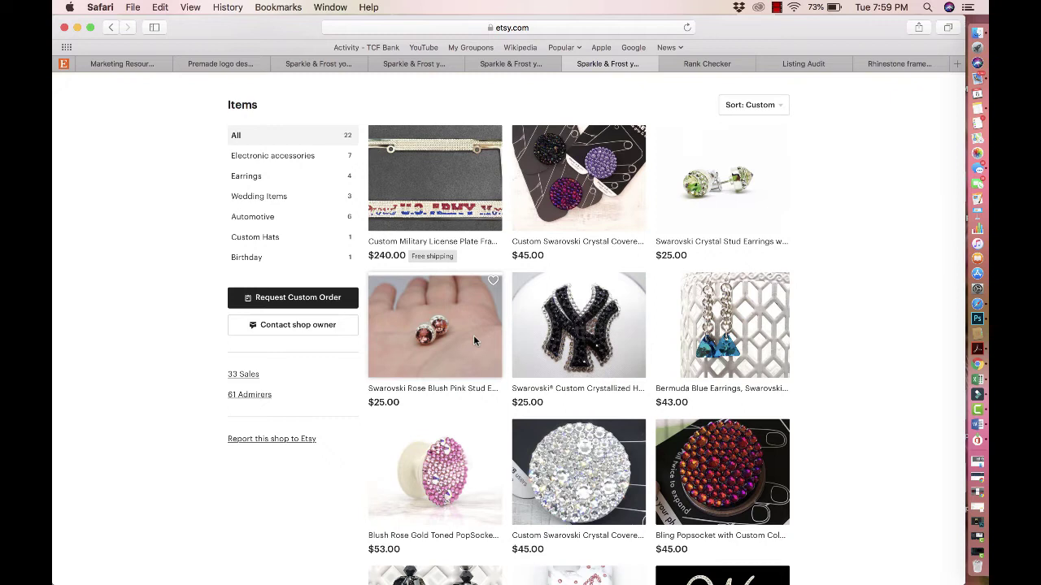
pyautogui.scroll(10, 475, 339)
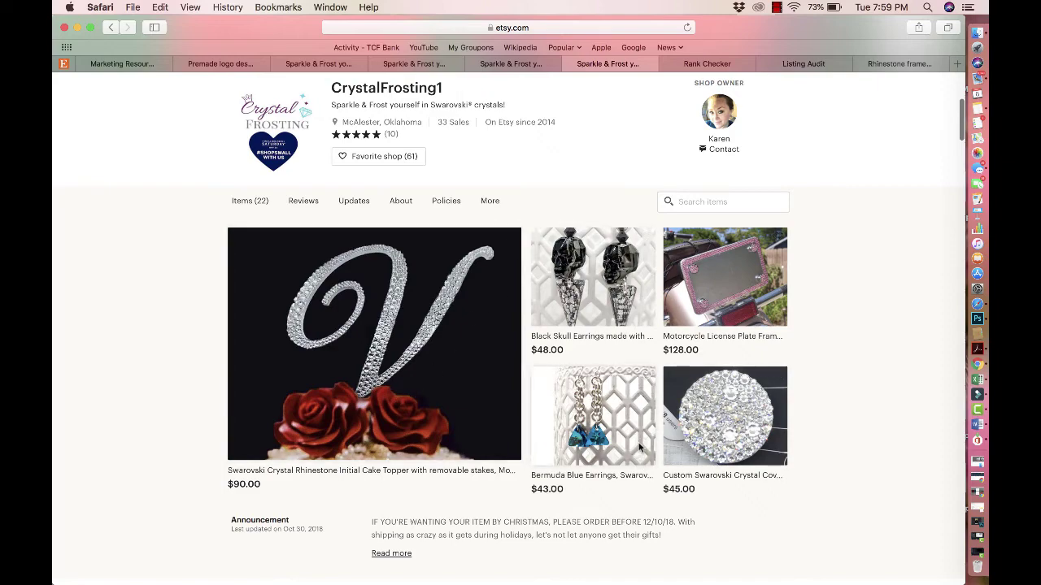
pyautogui.scroll(5, 639, 451)
pyautogui.scroll(-4, 639, 431)
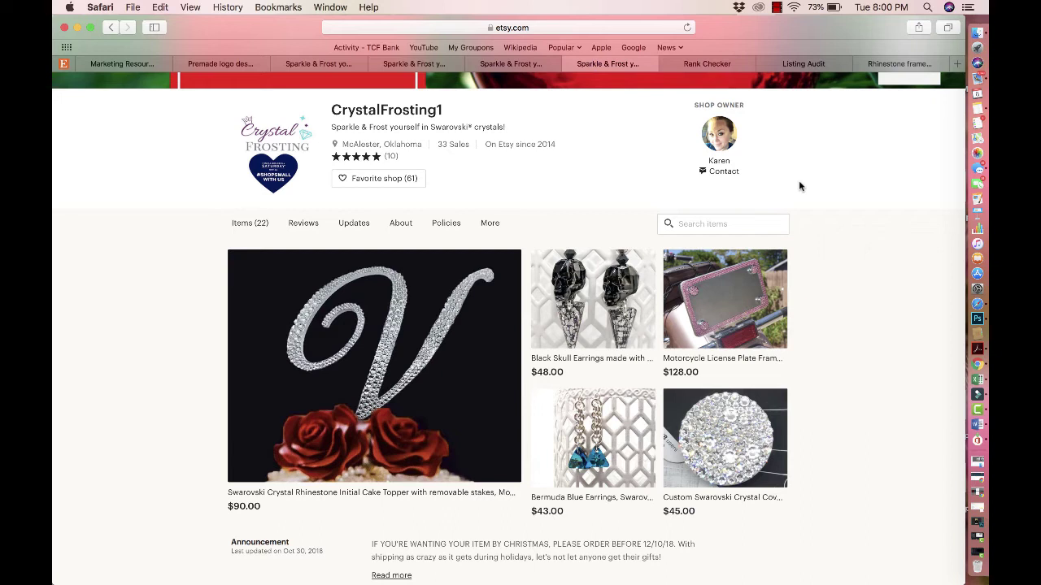
# Step: Load creativemarket.com in the tab with the rhinestone frame search, and return to the CrystalFrosting1 shop page
pyautogui.click(879, 65)
pyautogui.click(655, 29)
pyautogui.write('creativemark')
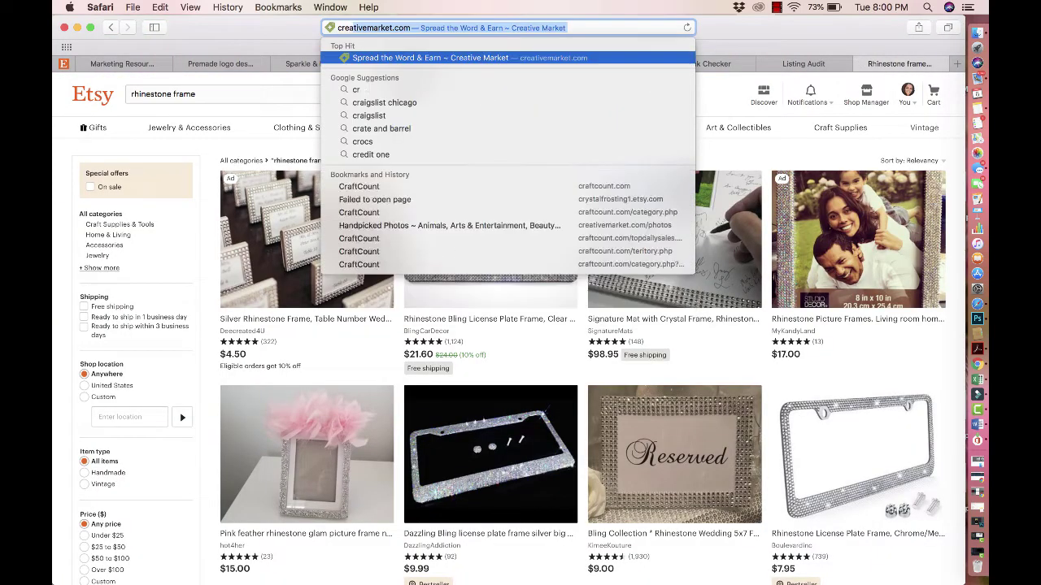
pyautogui.press('Return')
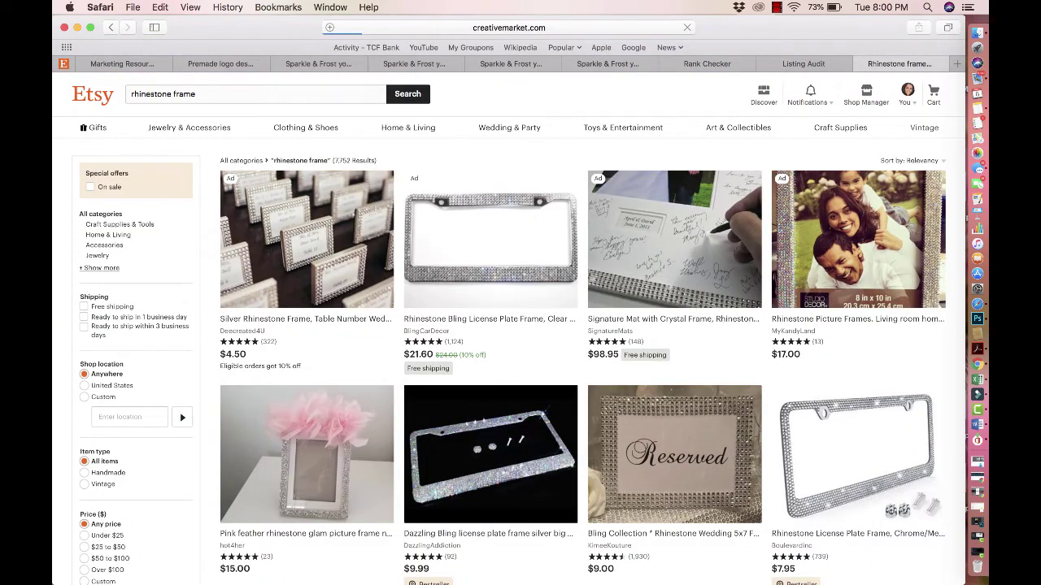
pyautogui.click(643, 65)
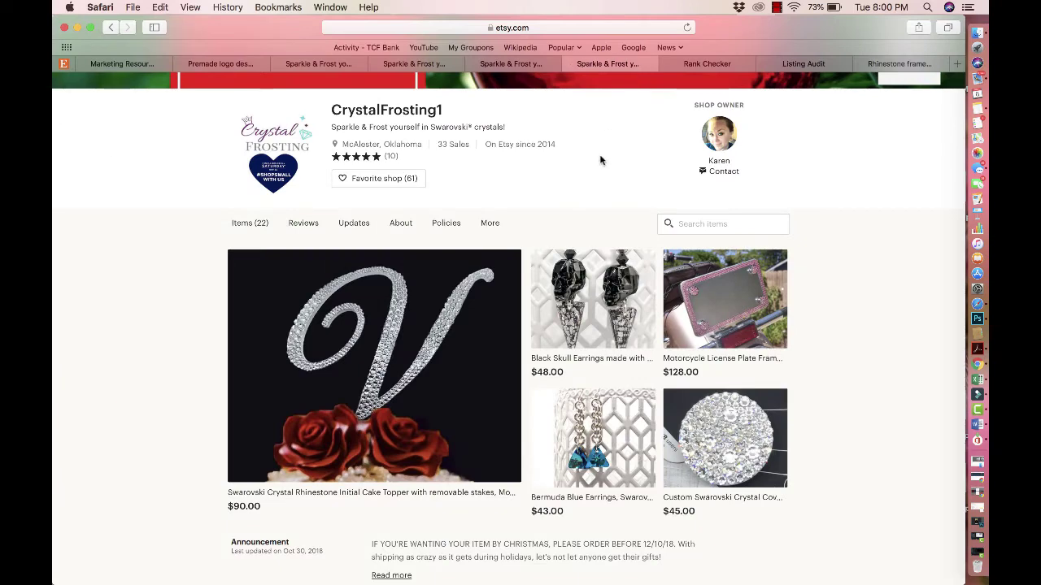
# Step: Load the creativemarket.com home page in the CrystalFrosting1 shop's tab
pyautogui.click(571, 30)
pyautogui.write('creativemark')
pyautogui.press('Return')
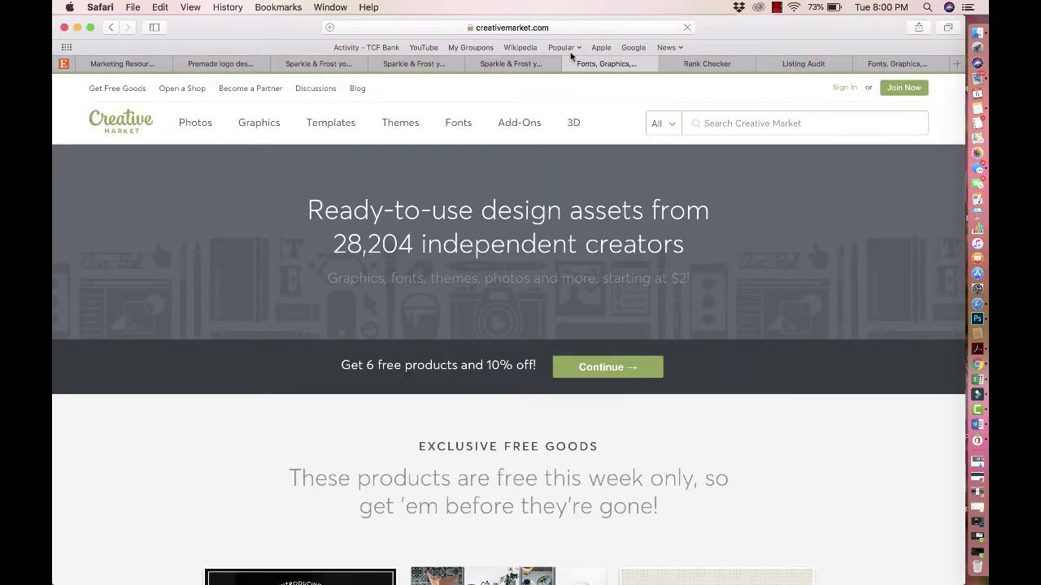
# Step: Search Creative Market for the suggested term "branding kit"
pyautogui.click(719, 122)
pyautogui.write('branding')
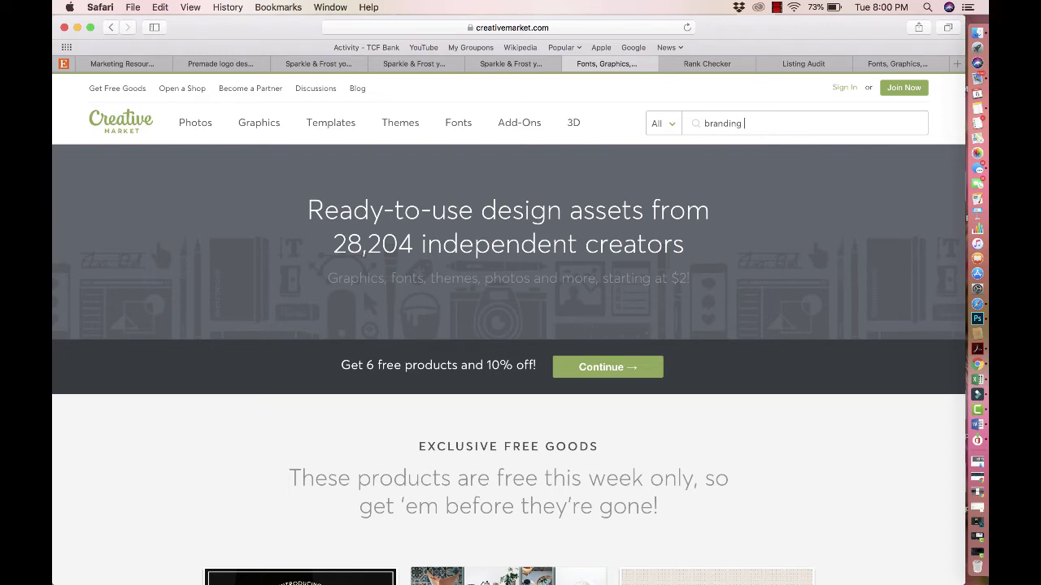
pyautogui.write(' color')
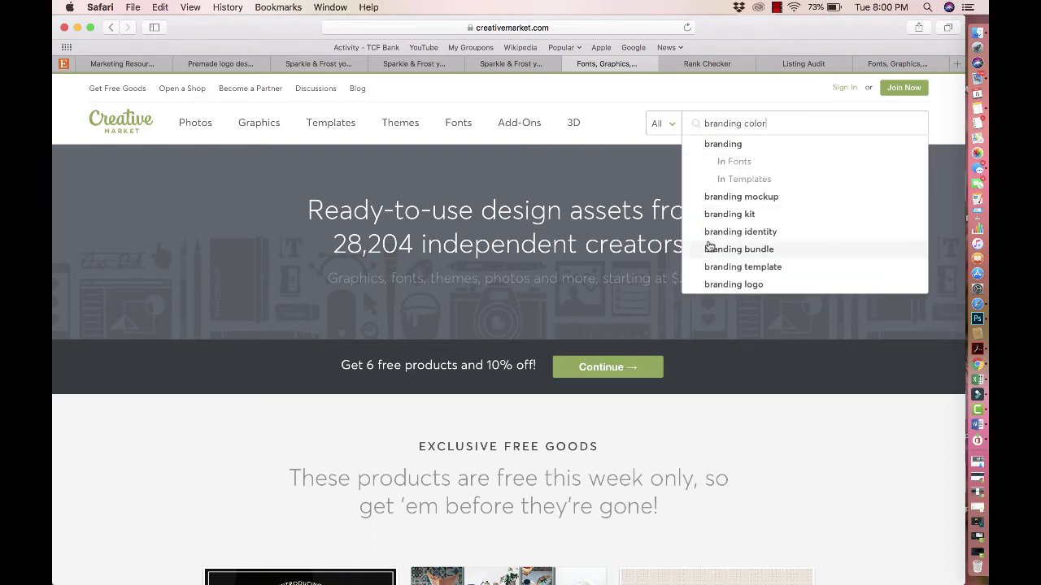
pyautogui.click(738, 215)
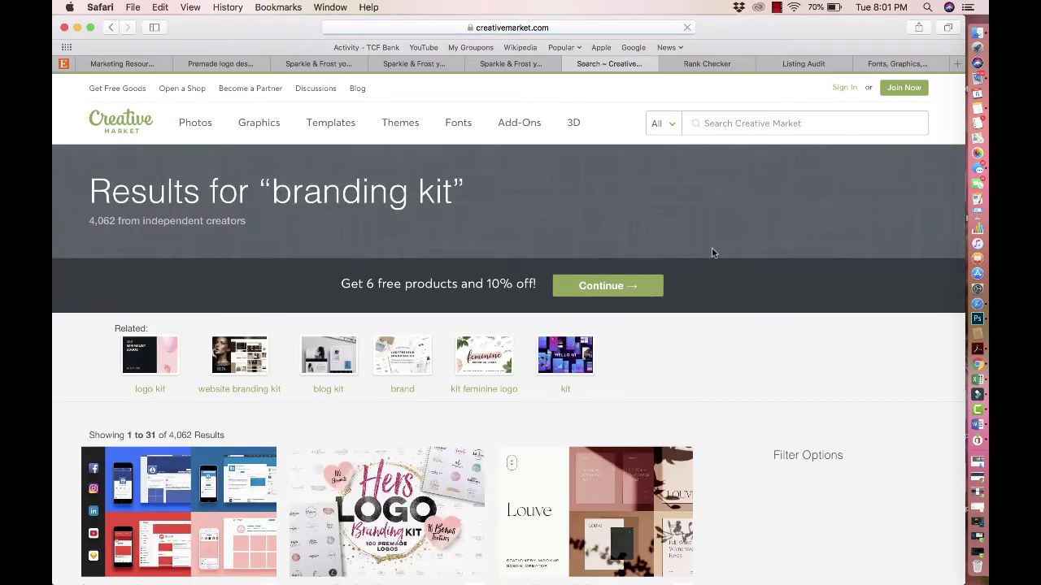
# Step: Browse the first page of branding kit results for logo packs, branding boards and design bundles
pyautogui.scroll(-5, 709, 300)
pyautogui.scroll(-8, 709, 299)
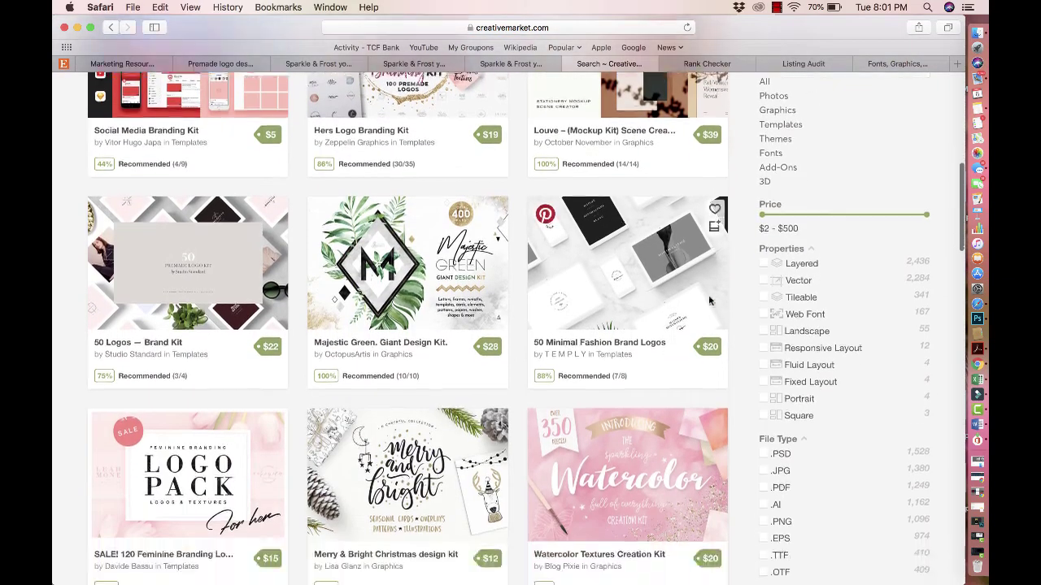
pyautogui.scroll(-10, 709, 301)
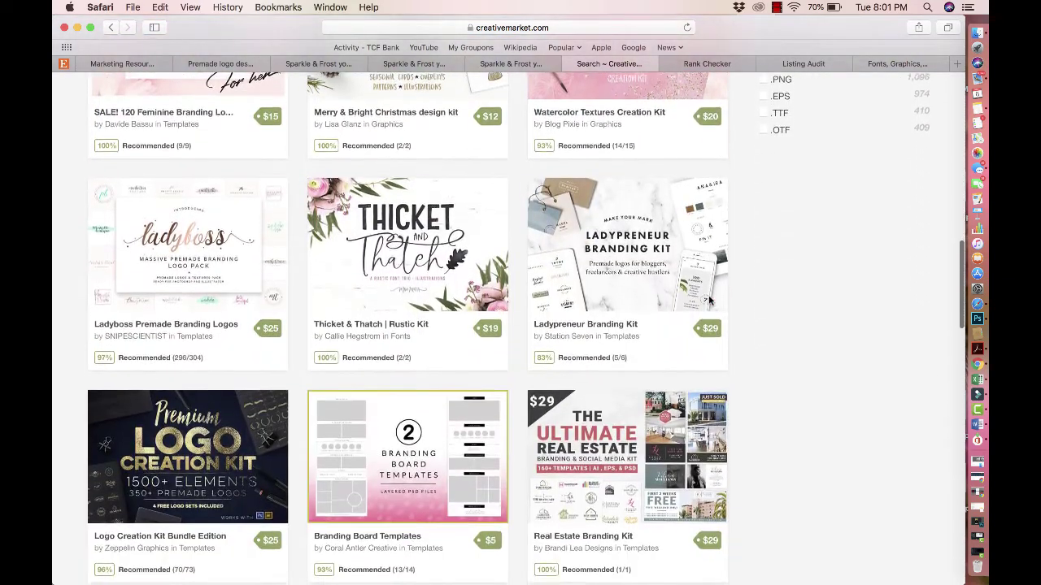
pyautogui.scroll(-5, 709, 301)
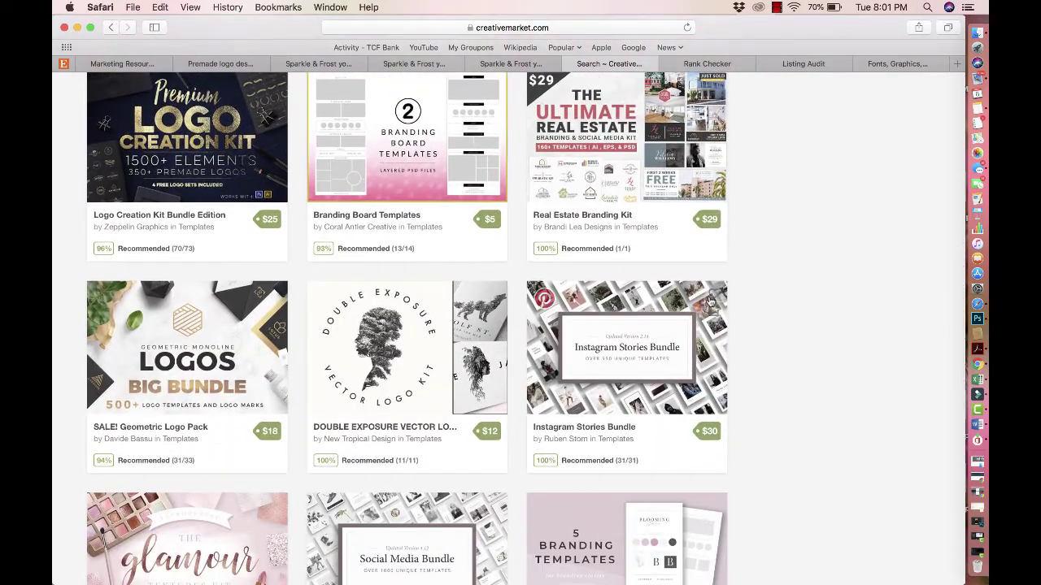
pyautogui.scroll(-10, 710, 303)
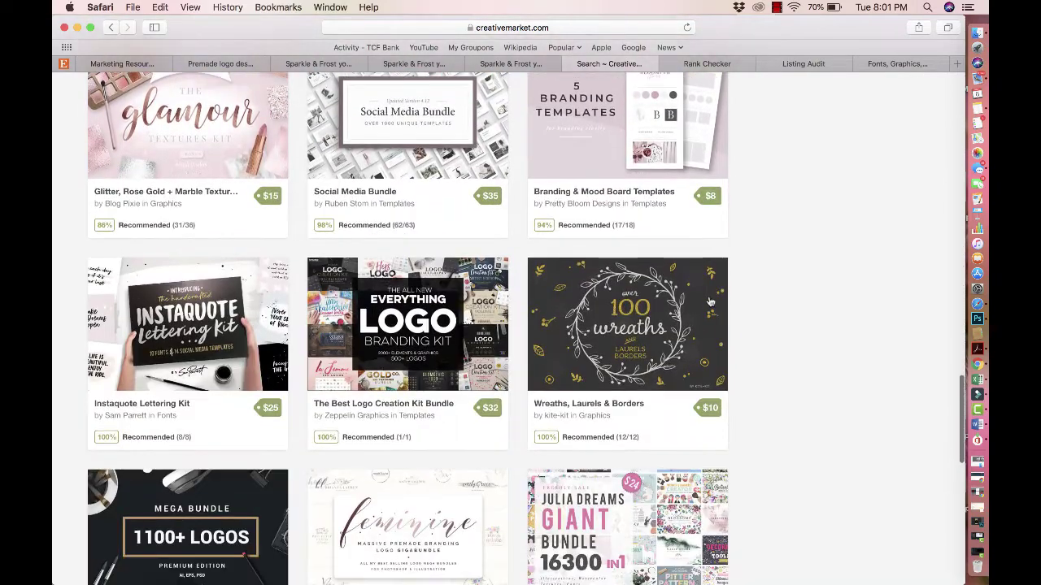
pyautogui.scroll(-10, 709, 302)
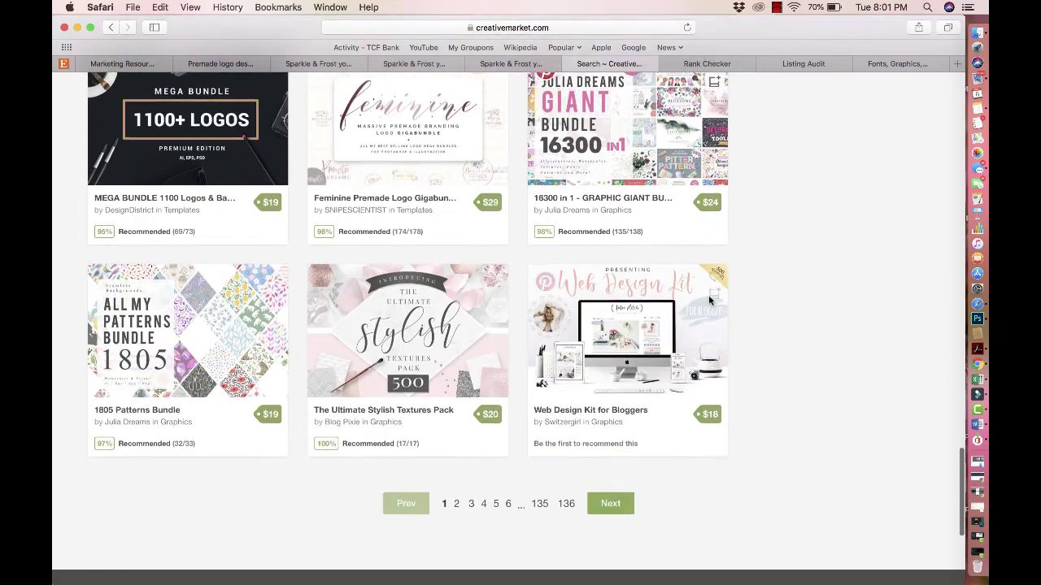
pyautogui.scroll(10, 709, 301)
pyautogui.scroll(5, 709, 301)
pyautogui.scroll(-14, 709, 299)
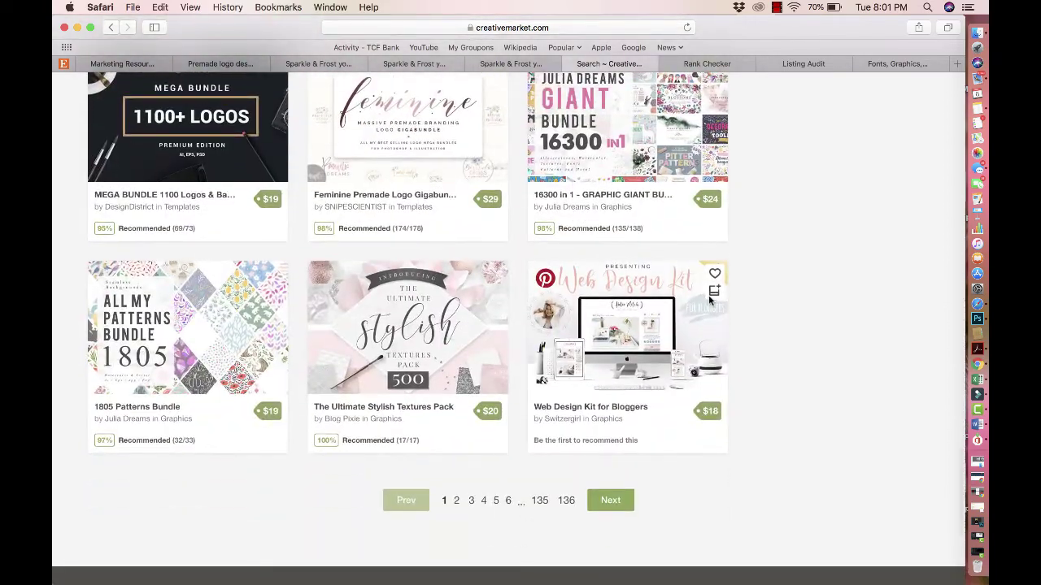
# Step: Open the second page of branding kit results and skim the logo packs and media kits
pyautogui.click(611, 502)
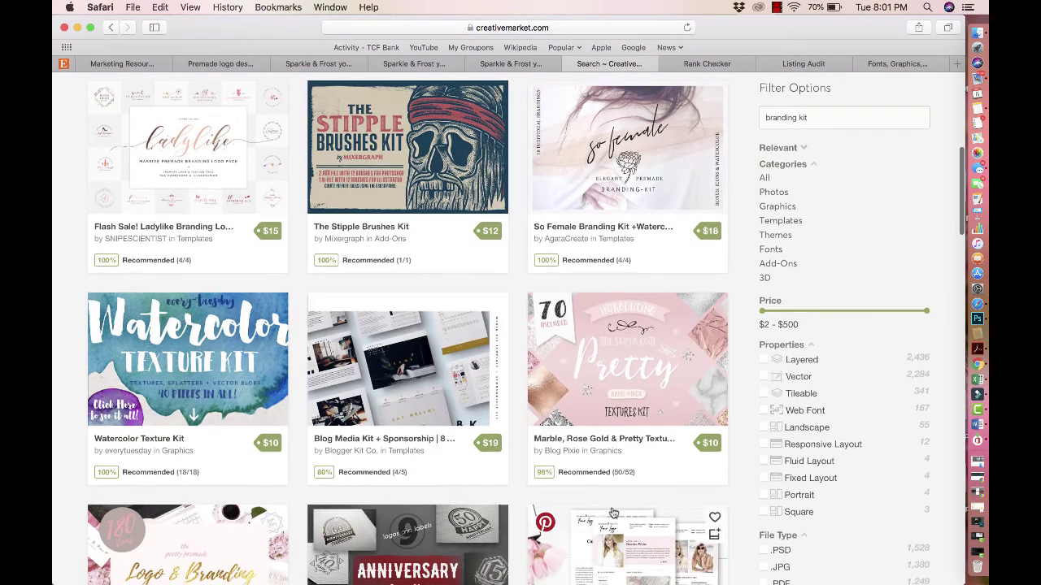
pyautogui.scroll(-5, 613, 510)
pyautogui.scroll(-6, 613, 512)
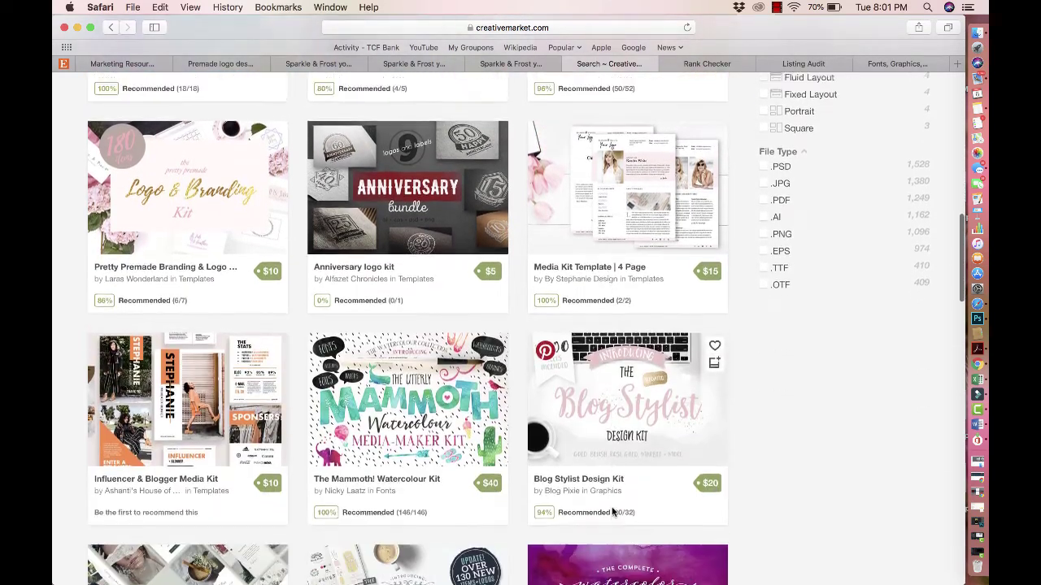
# Step: Search Creative Market for "branding colors" in place of the branding kit term
pyautogui.scroll(18, 613, 511)
pyautogui.click(760, 129)
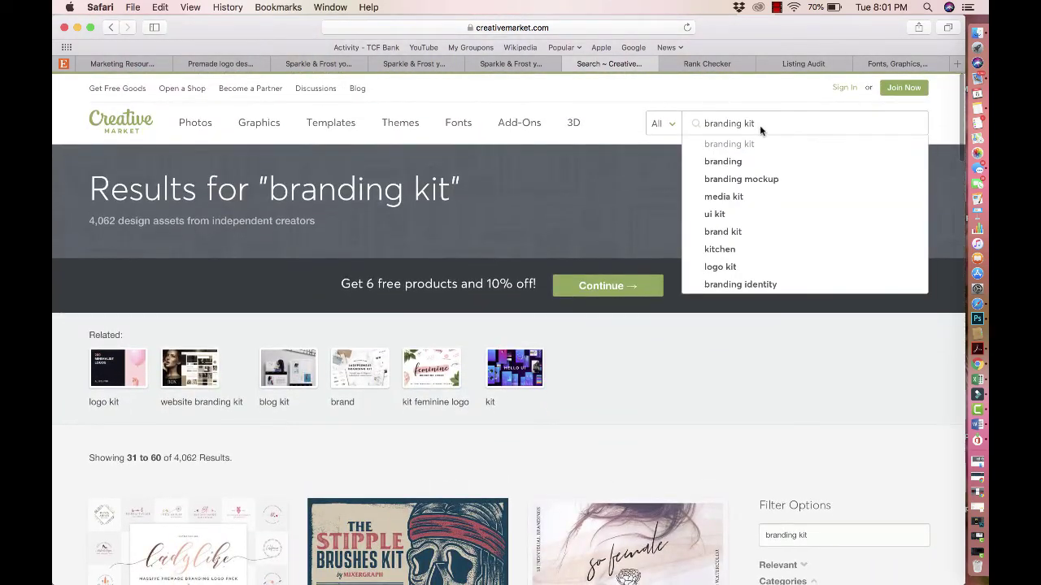
pyautogui.press('BackSpace')
pyautogui.press('BackSpace')
pyautogui.press('BackSpace')
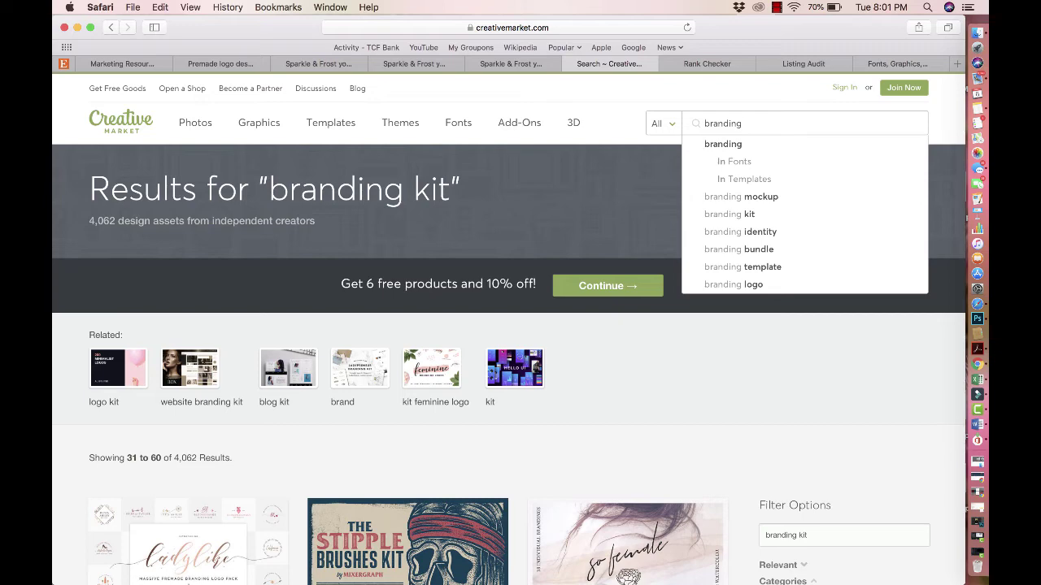
pyautogui.write('colors')
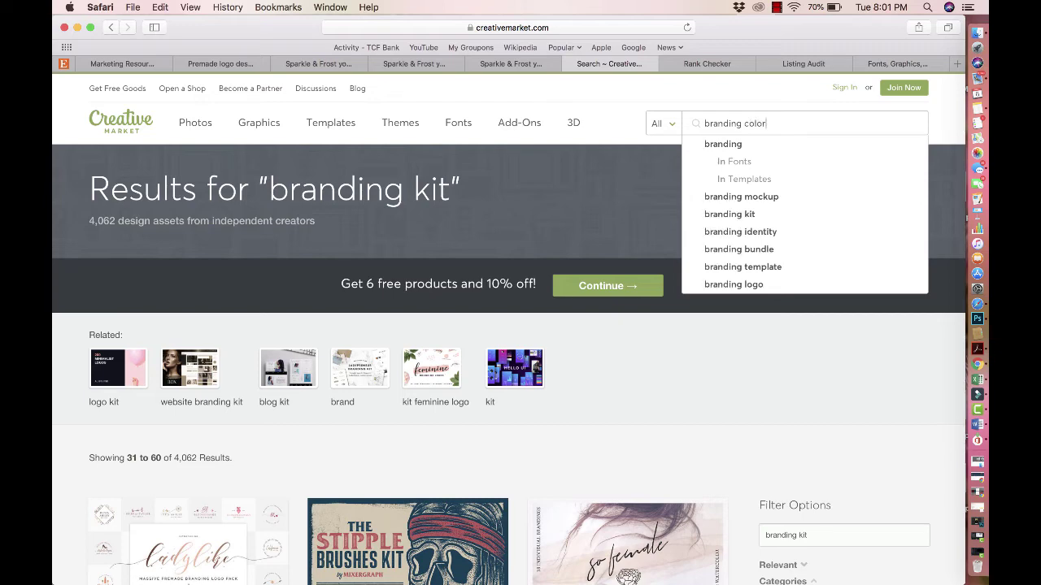
pyautogui.press('Return')
# Step: Look through the branding colors results and open THE MINIMALIST / Brand Guidelines product page to view its preview images
pyautogui.scroll(-3, 662, 418)
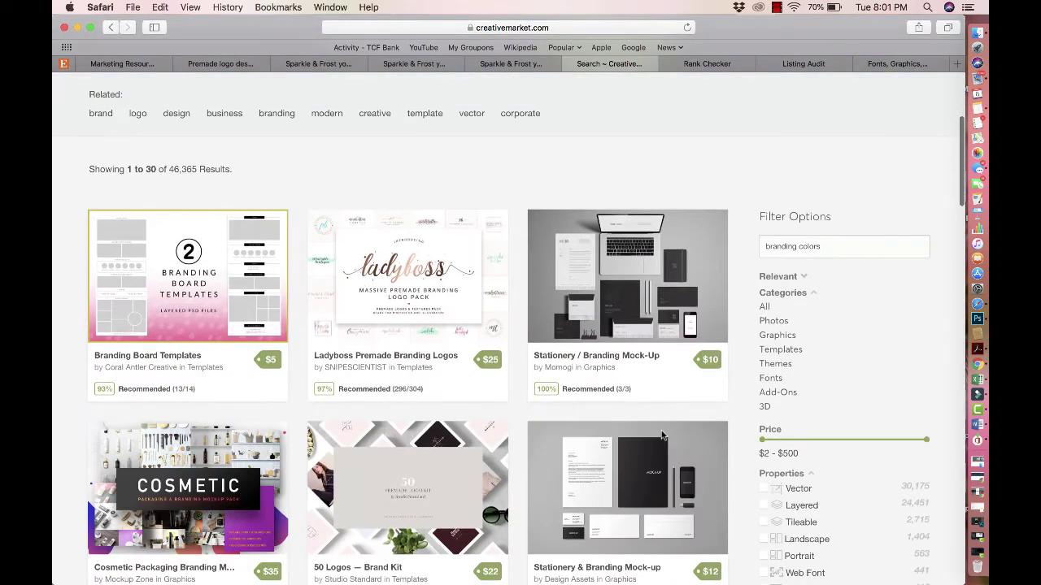
pyautogui.scroll(-3, 243, 330)
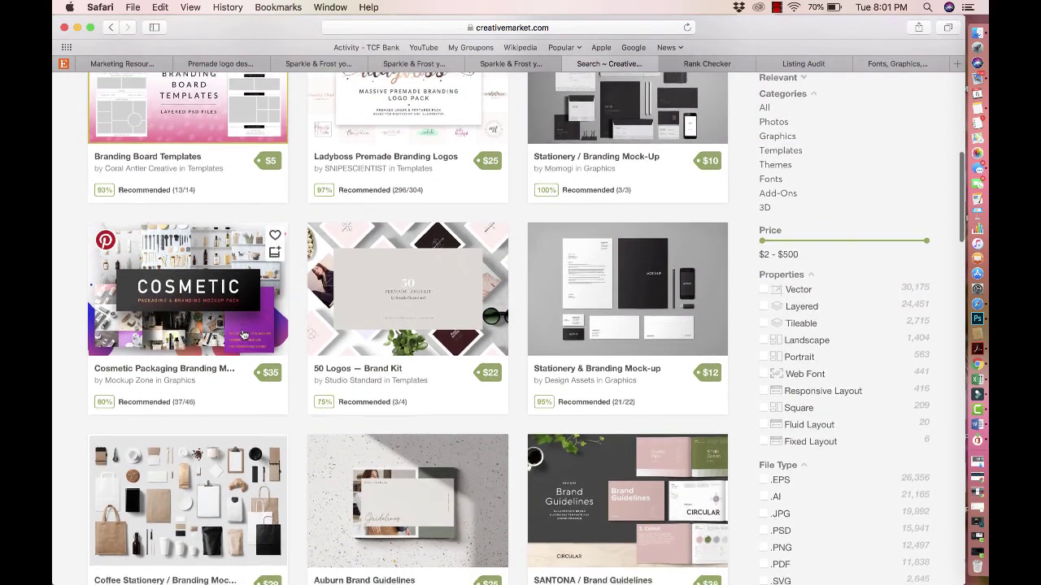
pyautogui.scroll(-5, 242, 331)
pyautogui.click(242, 334)
pyautogui.scroll(-3, 242, 334)
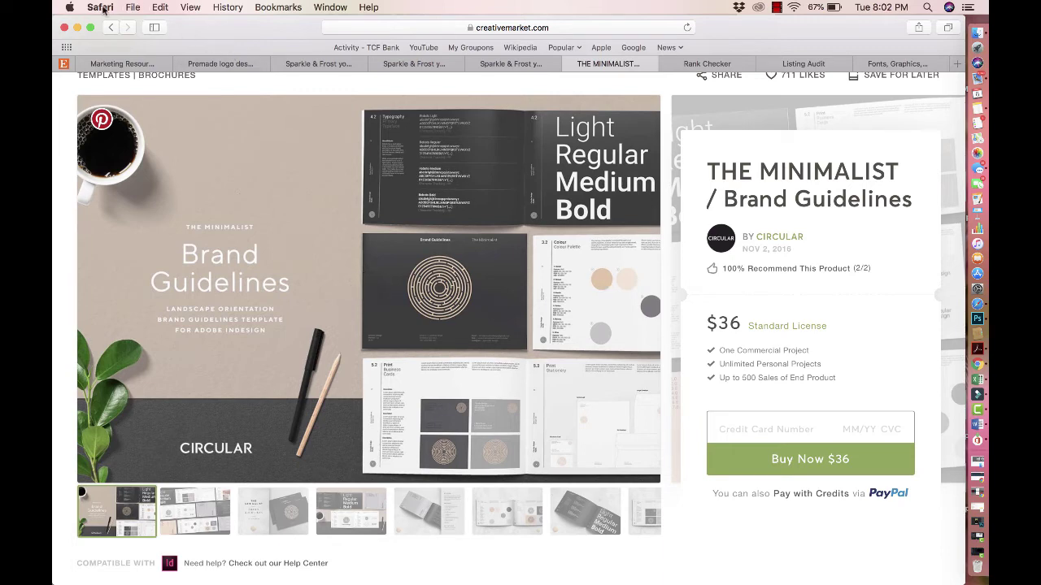
# Step: Return to the branding colors results and open the Branding & Mood Board Templates product page
pyautogui.click(111, 27)
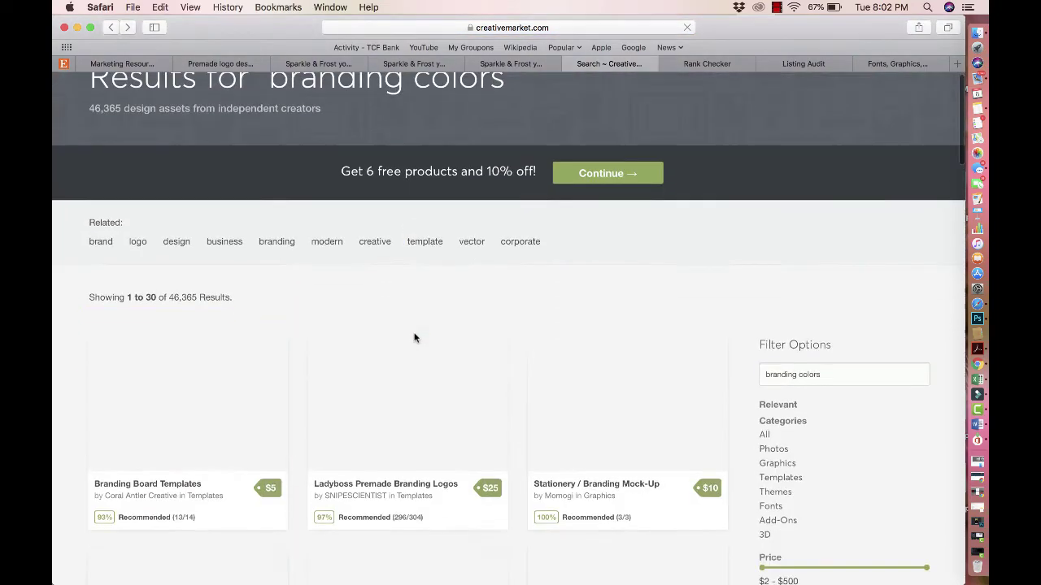
pyautogui.scroll(-5, 414, 338)
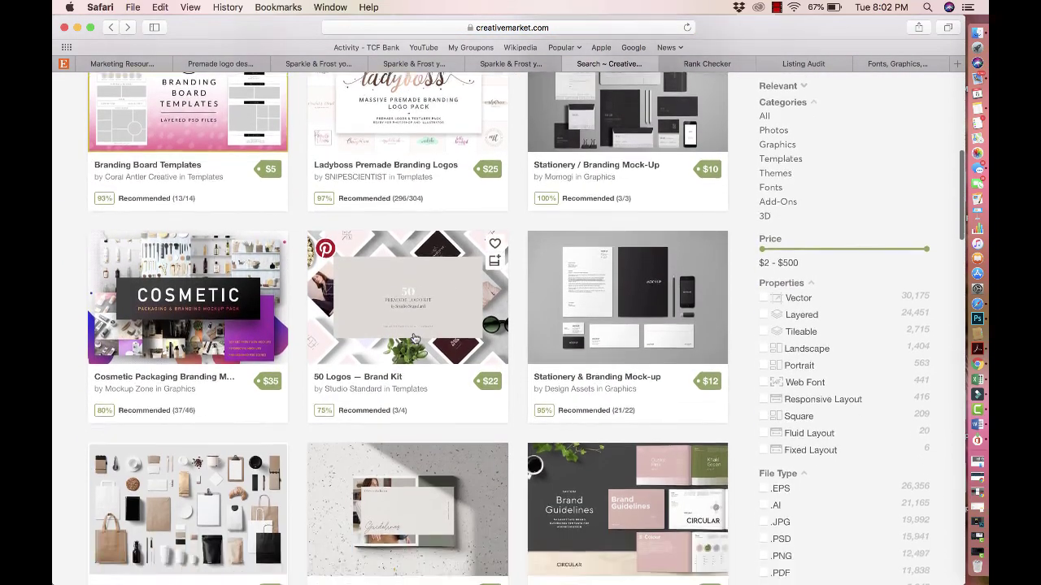
pyautogui.scroll(-5, 414, 338)
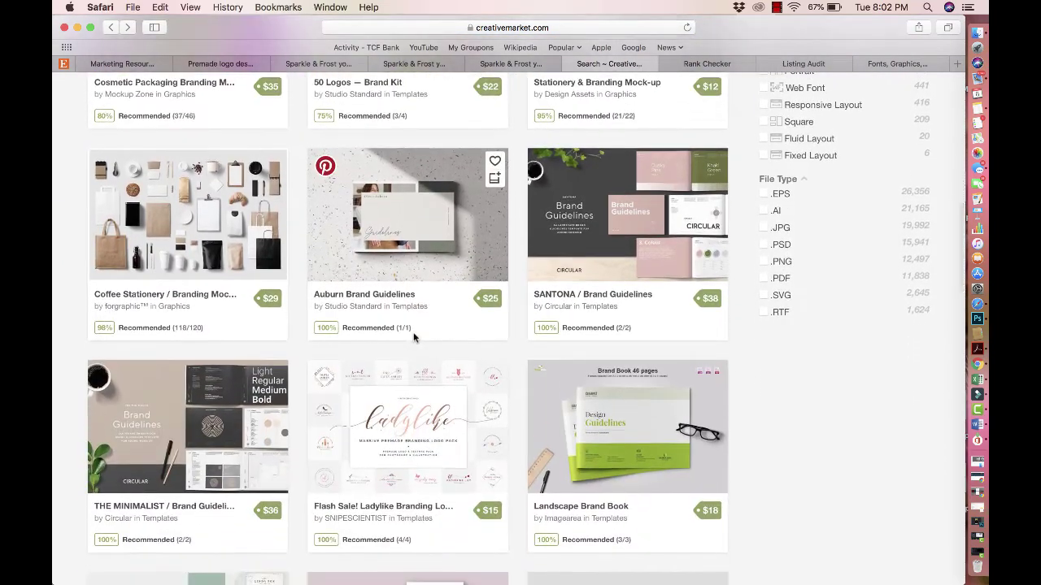
pyautogui.scroll(-4, 414, 338)
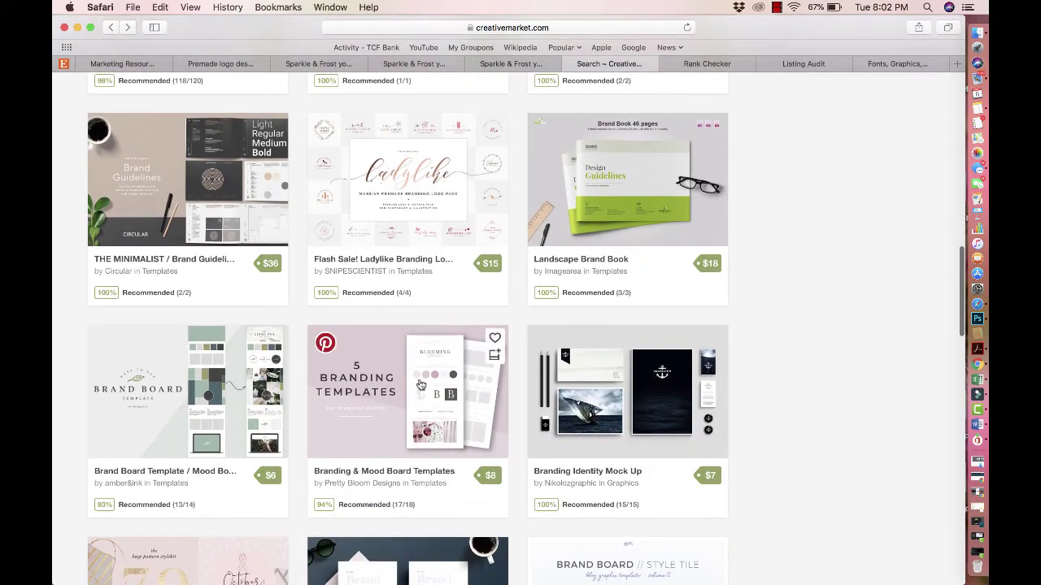
pyautogui.click(421, 384)
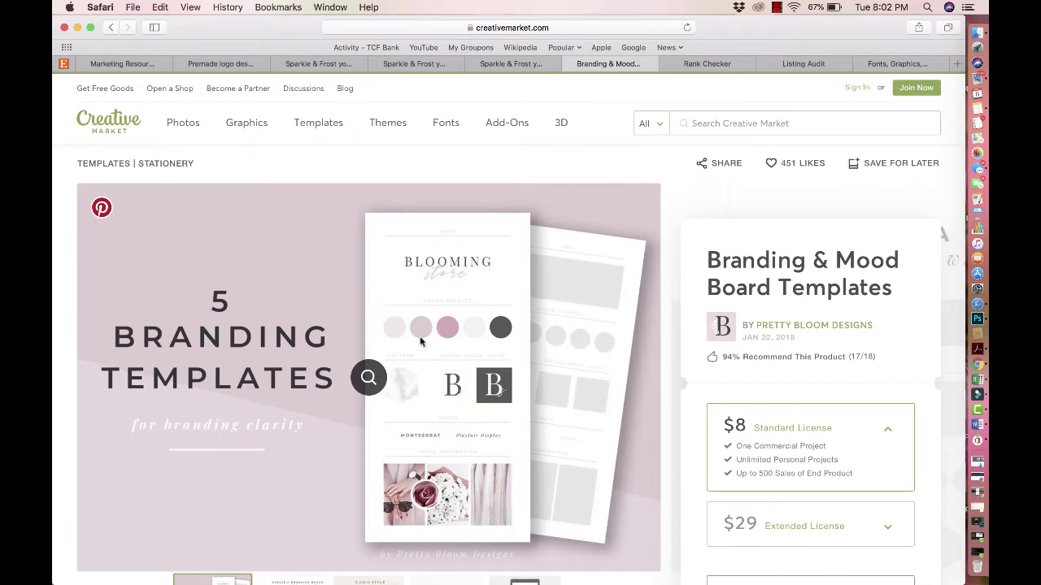
# Step: Examine the mood board template's product page and show its "Create a Branding Board" preview image
pyautogui.scroll(-5, 418, 381)
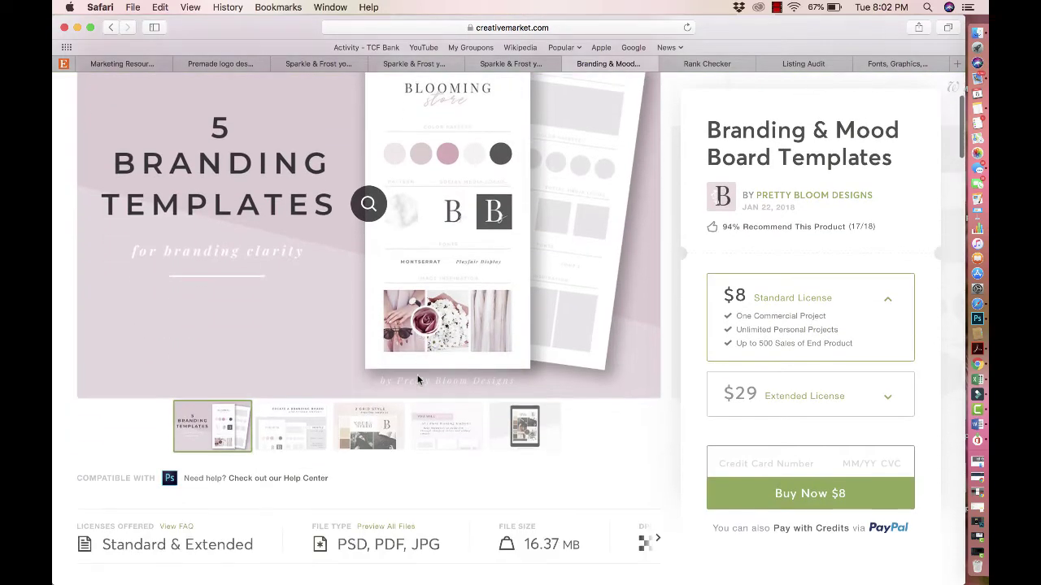
pyautogui.scroll(4, 418, 381)
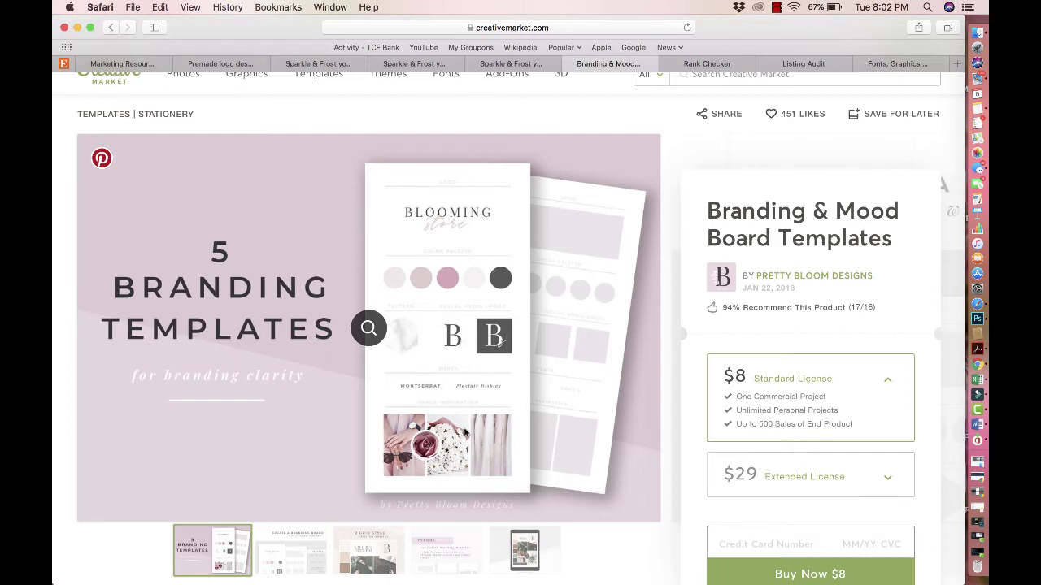
pyautogui.click(298, 553)
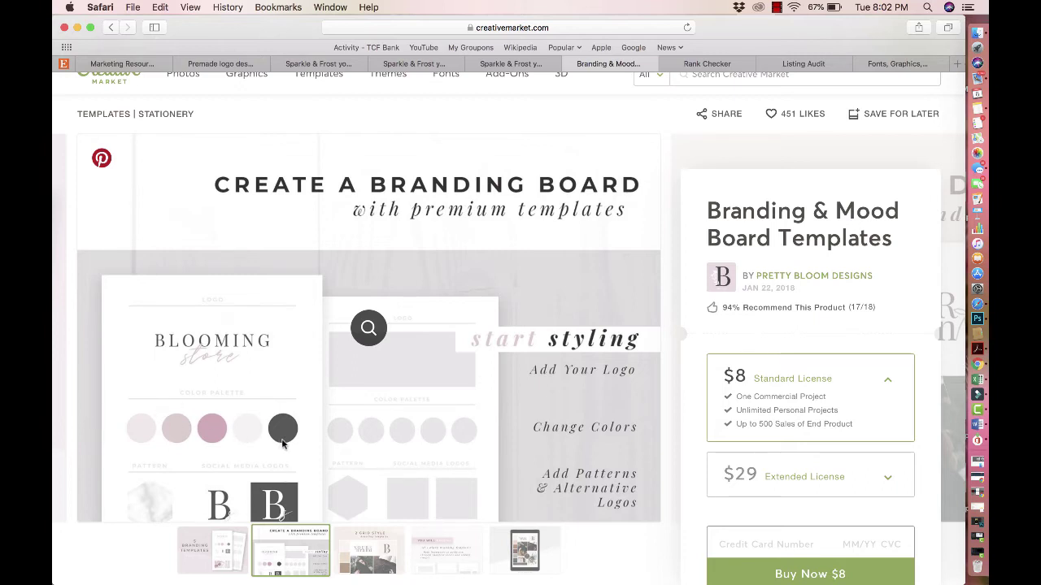
# Step: Return to the branding colors results and browse the remaining brand boards, manuals and mockups to the end of the page
pyautogui.click(112, 28)
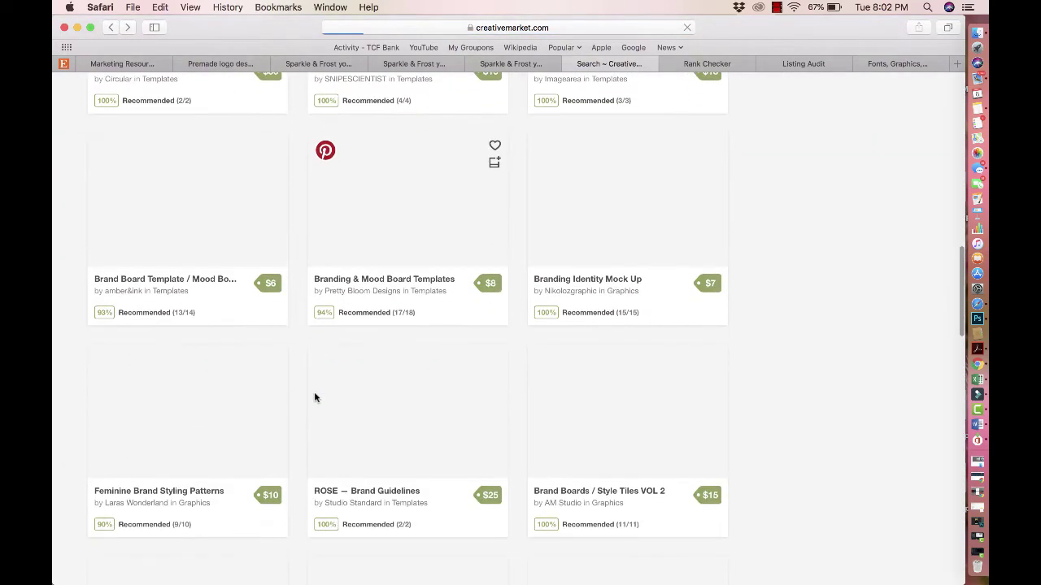
pyautogui.scroll(-10, 315, 398)
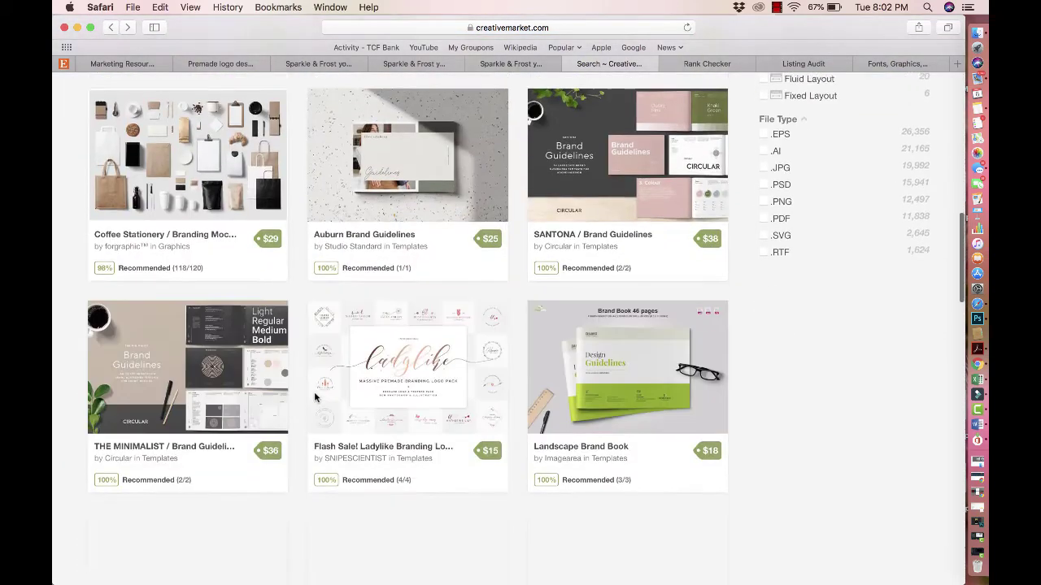
pyautogui.scroll(-8, 315, 398)
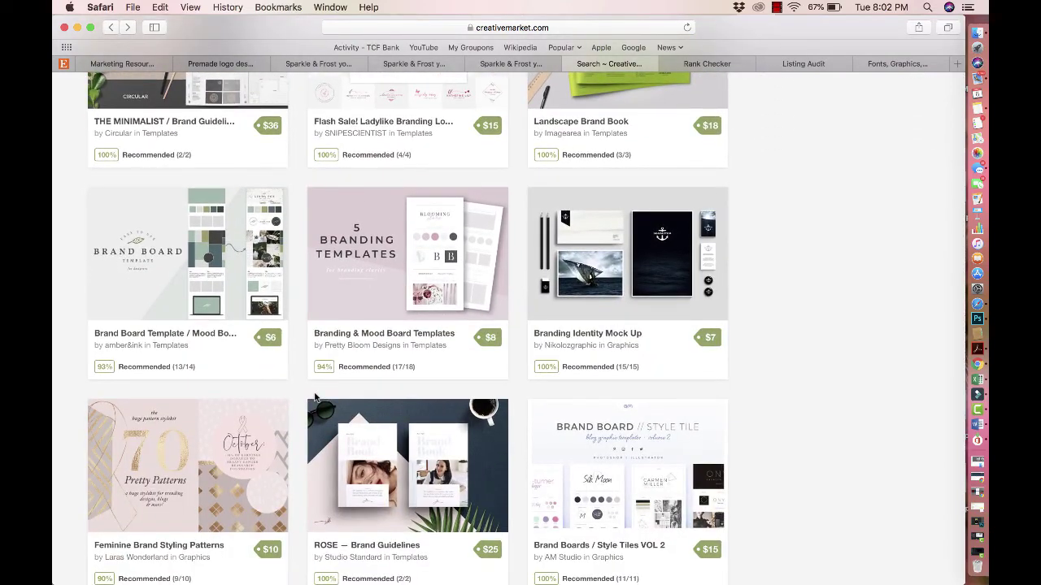
pyautogui.scroll(-9, 325, 423)
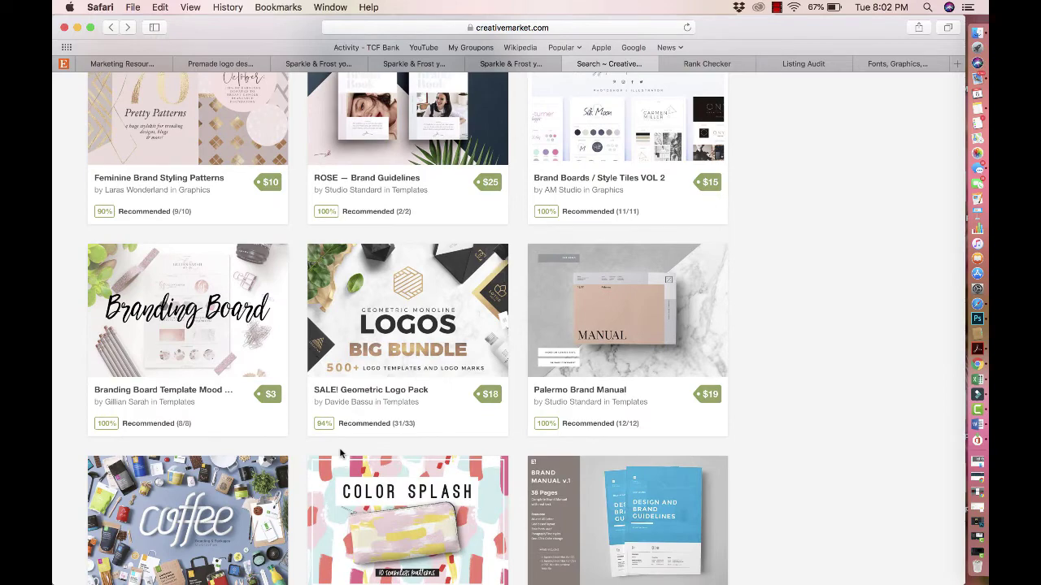
pyautogui.scroll(-2, 341, 455)
pyautogui.scroll(-8, 342, 453)
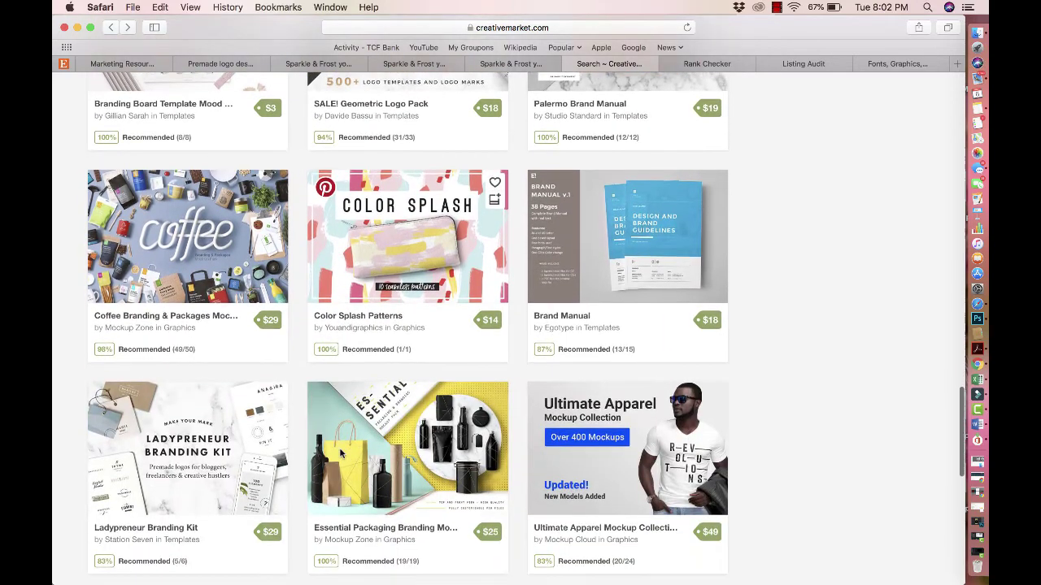
pyautogui.scroll(-7, 340, 453)
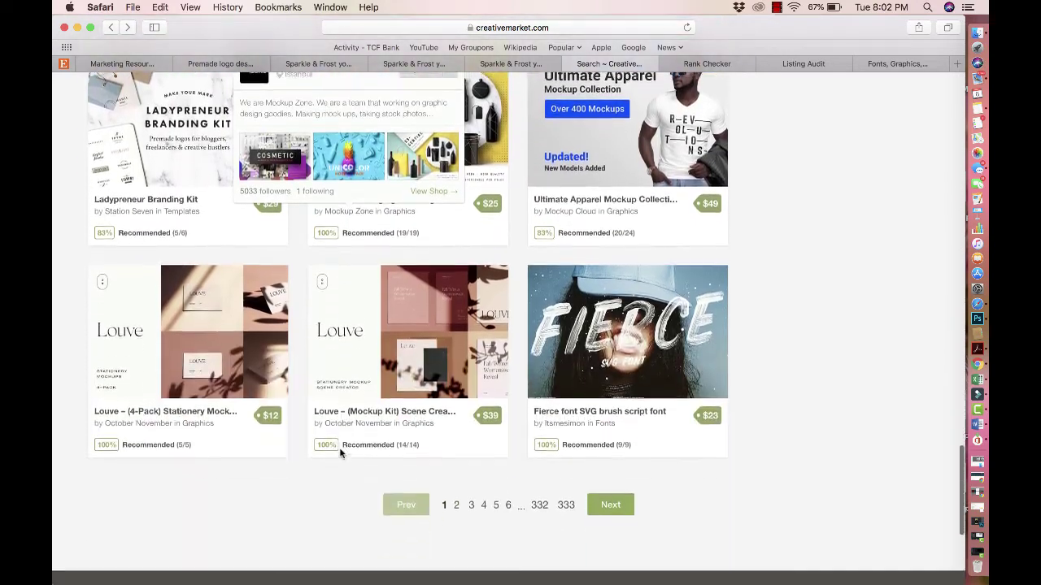
# Step: Switch back to the CrystalFrosting1 shop page and highlight "Swarovski*" in the tagline under the shop name
pyautogui.click(526, 65)
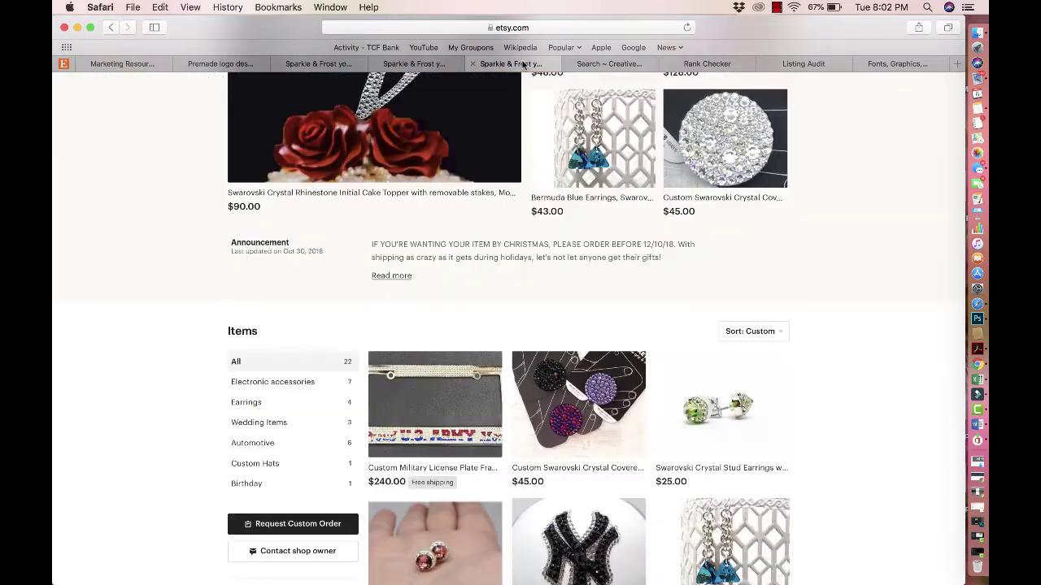
pyautogui.scroll(3, 567, 279)
pyautogui.scroll(8, 568, 279)
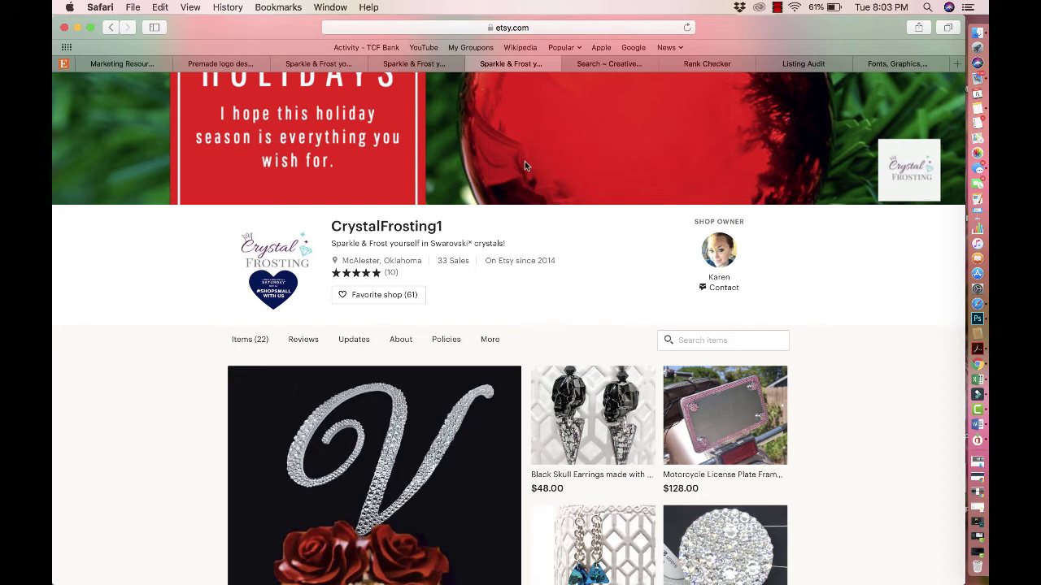
pyautogui.scroll(4, 525, 161)
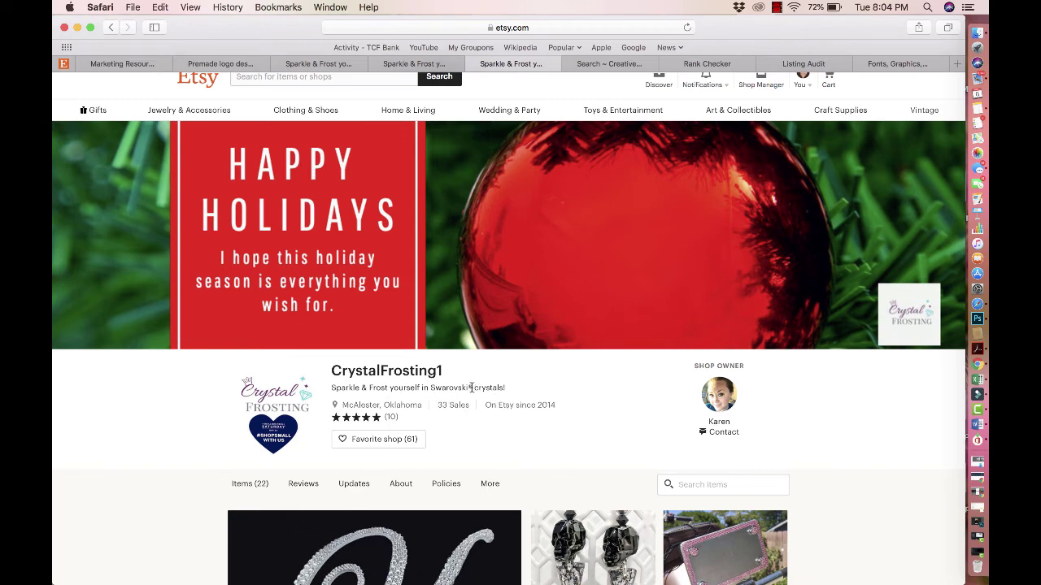
pyautogui.moveTo(471, 388); pyautogui.dragTo(430, 390)
# Step: Examine the shop's featured items, reviews, updates, About story, social links and shop member details
pyautogui.scroll(-5, 525, 438)
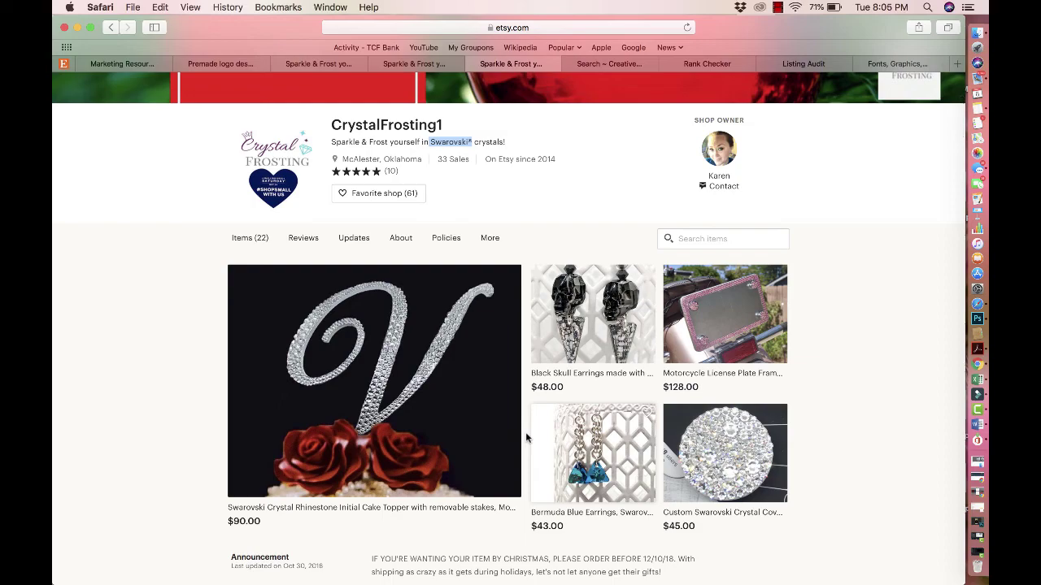
pyautogui.scroll(-10, 525, 438)
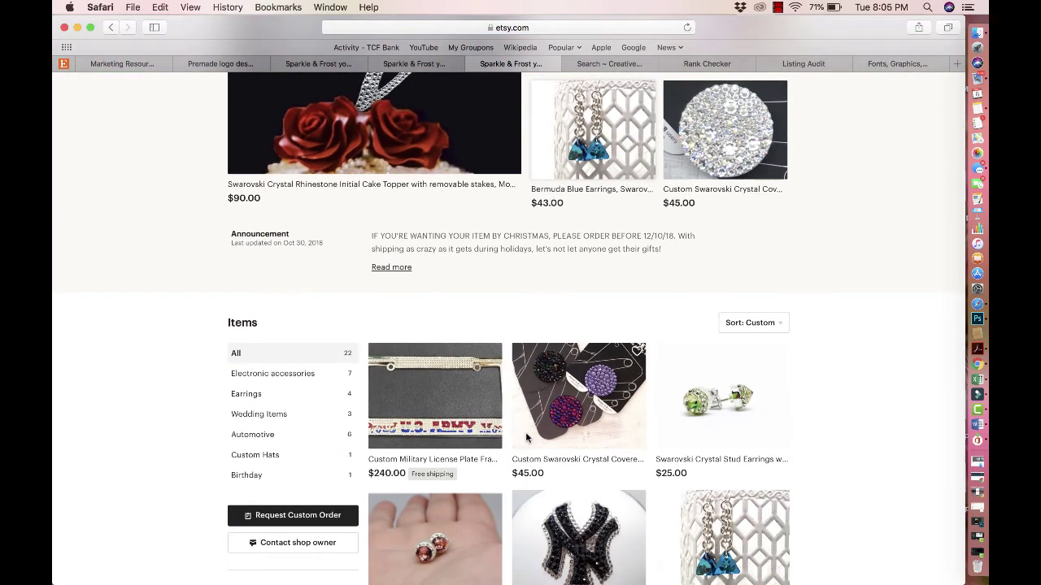
pyautogui.scroll(-20, 526, 437)
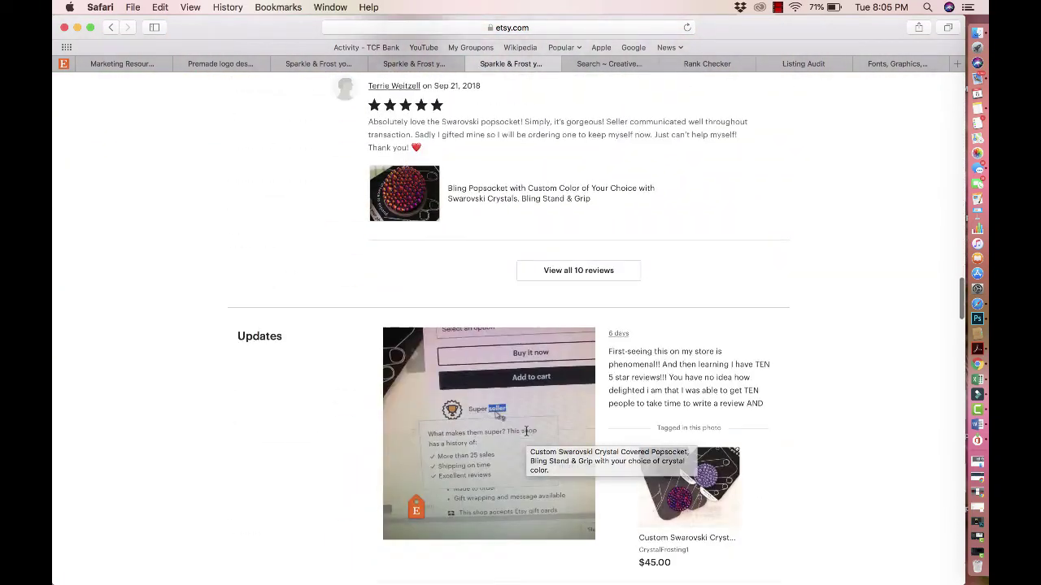
pyautogui.scroll(2, 527, 436)
pyautogui.scroll(-3, 527, 437)
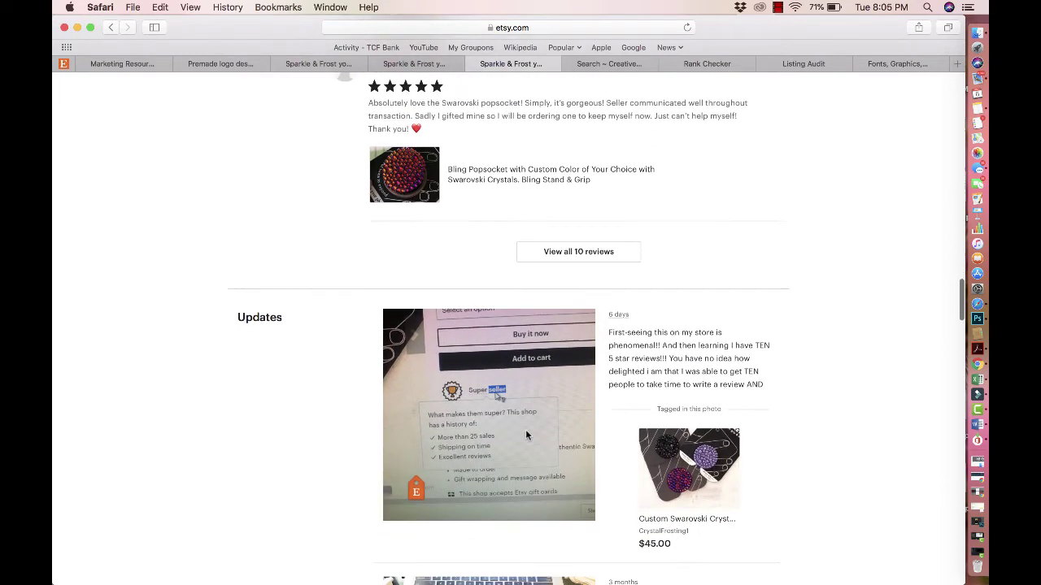
pyautogui.scroll(-7, 527, 437)
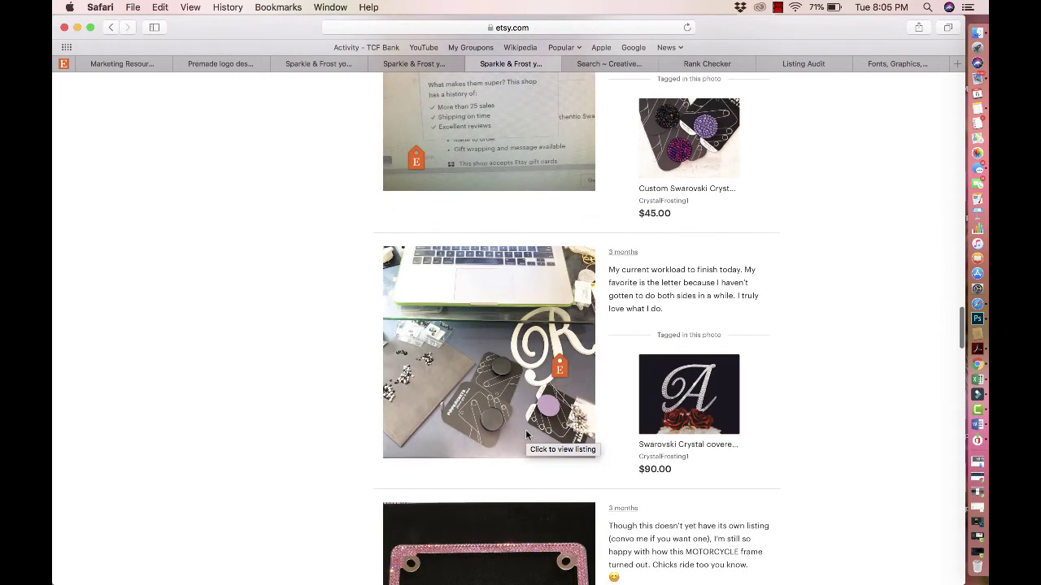
pyautogui.scroll(-12, 503, 409)
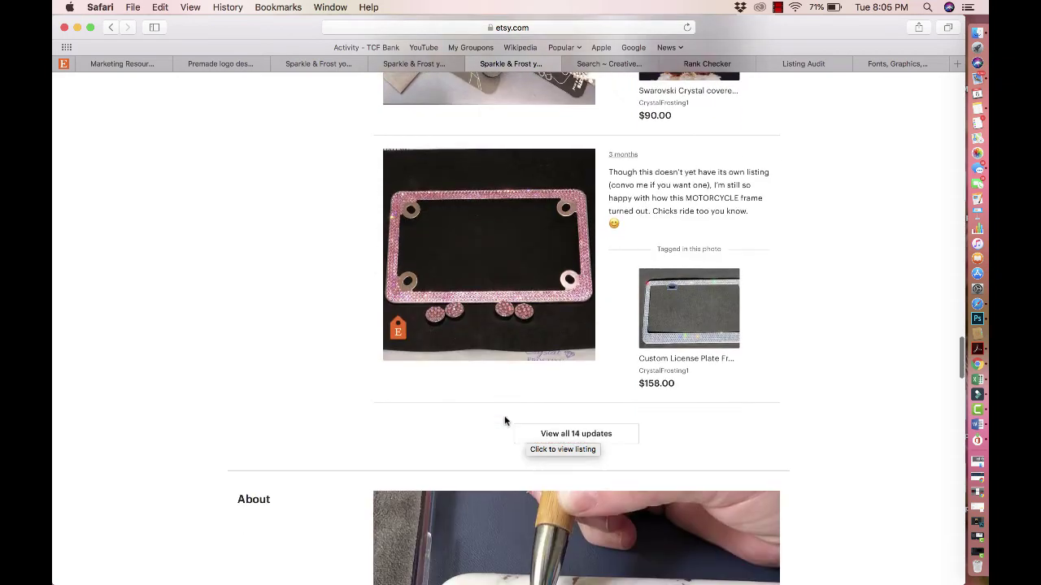
pyautogui.scroll(-4, 504, 421)
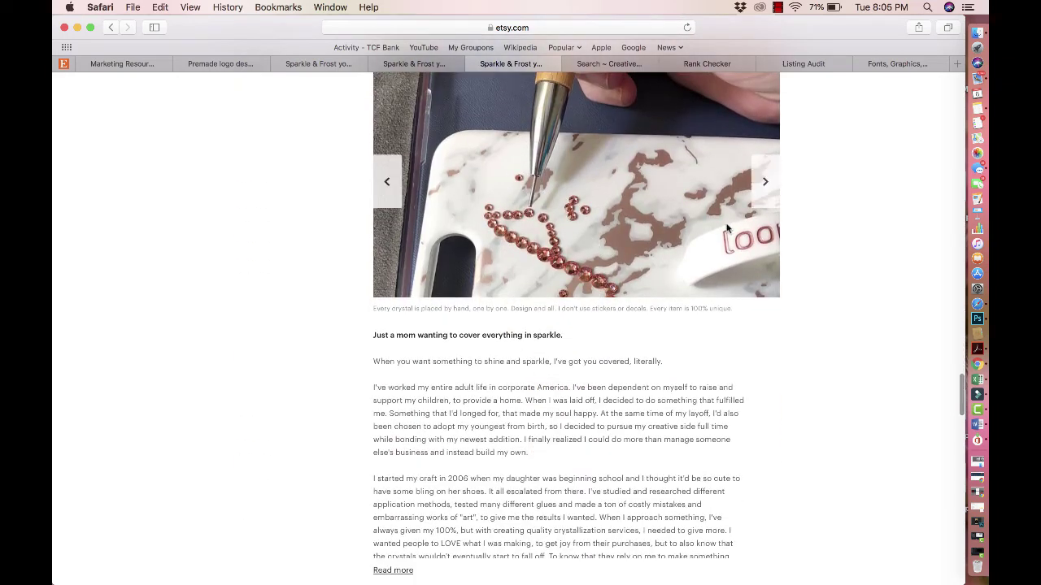
pyautogui.scroll(-3, 728, 230)
pyautogui.scroll(1, 726, 229)
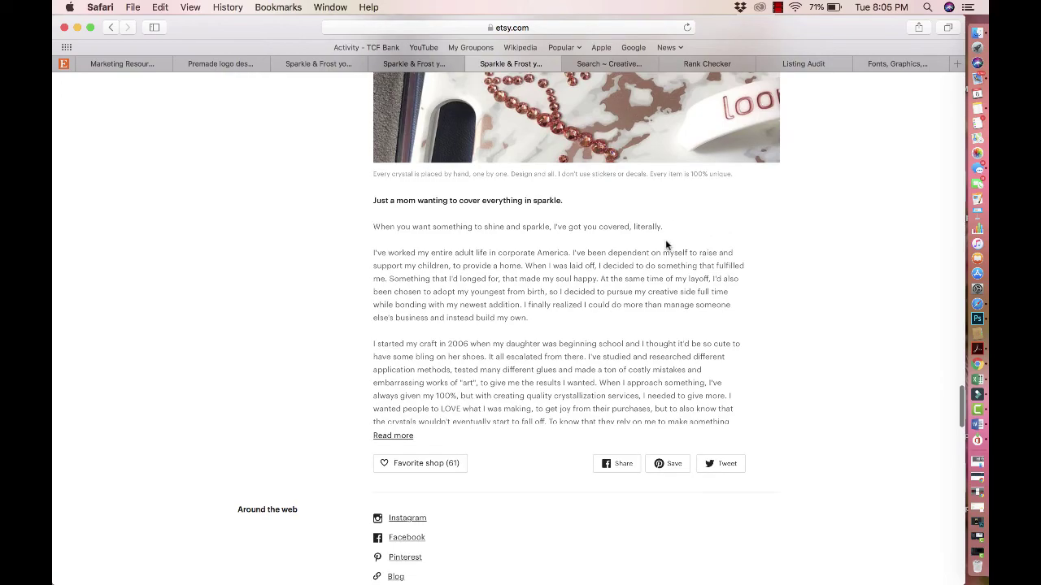
pyautogui.scroll(-6, 665, 244)
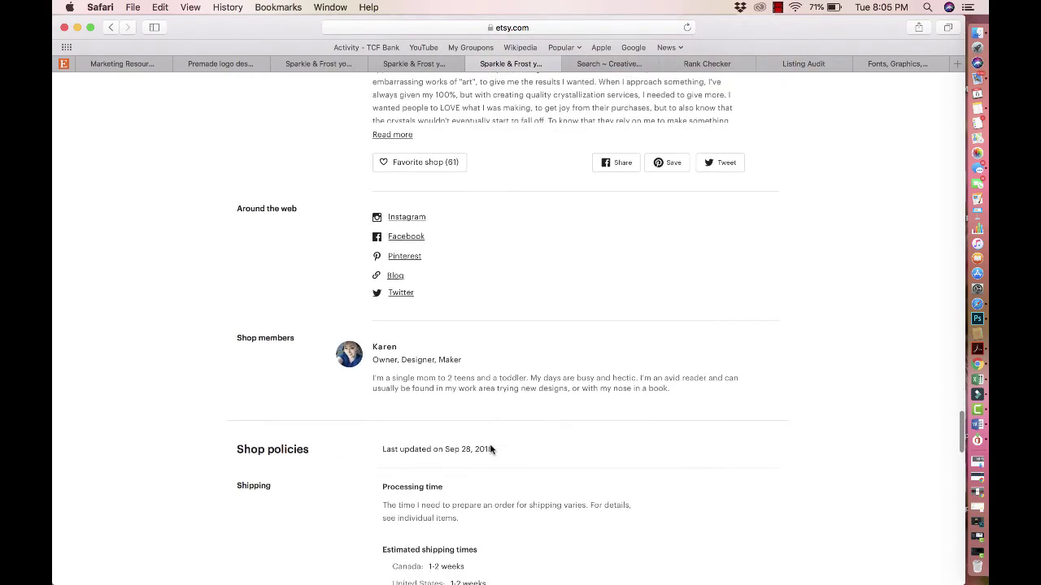
# Step: Return to the shop header and jump to the shop policies section
pyautogui.scroll(20, 477, 407)
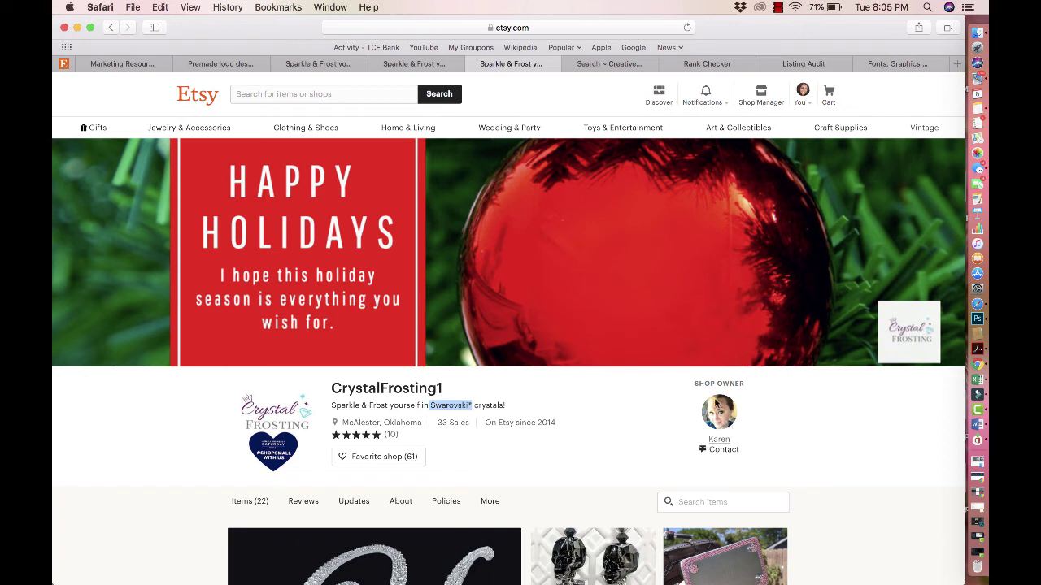
pyautogui.scroll(-1, 494, 514)
pyautogui.click(457, 504)
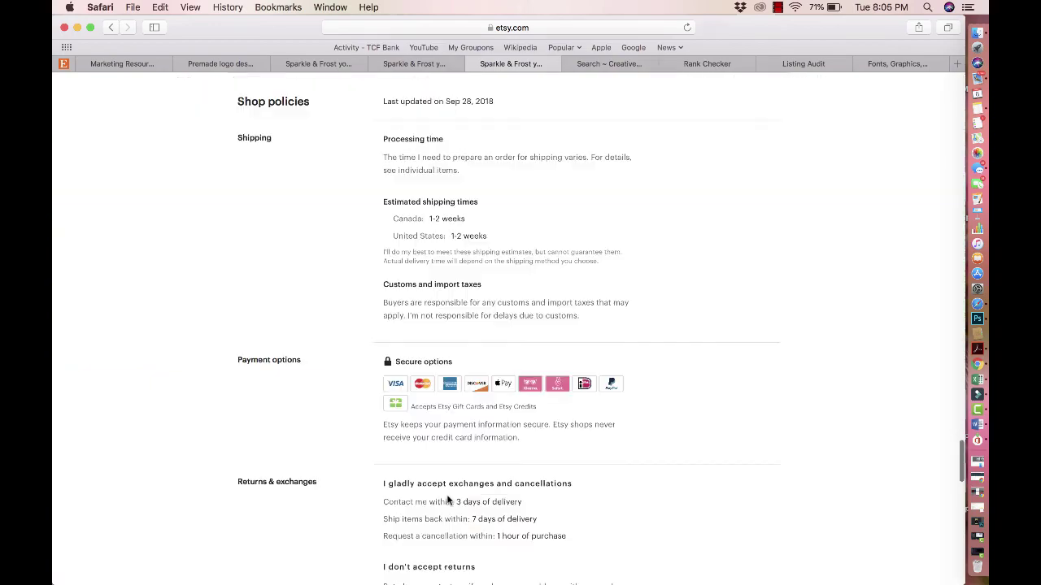
# Step: Go back up past the updates to the shop's banner, tagline and sales details
pyautogui.scroll(10, 461, 305)
pyautogui.scroll(15, 462, 307)
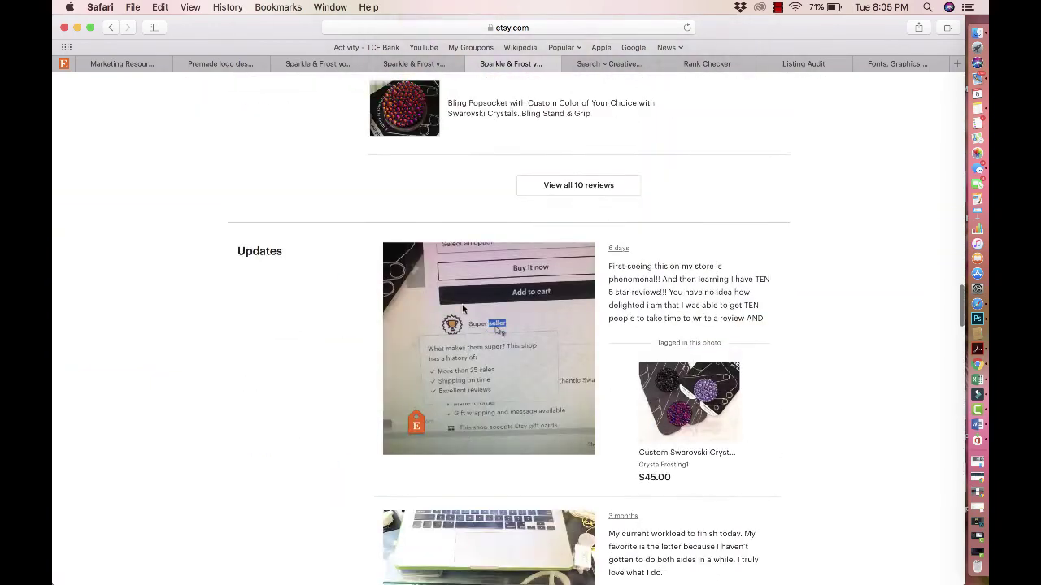
pyautogui.scroll(-5, 462, 307)
pyautogui.scroll(5, 462, 309)
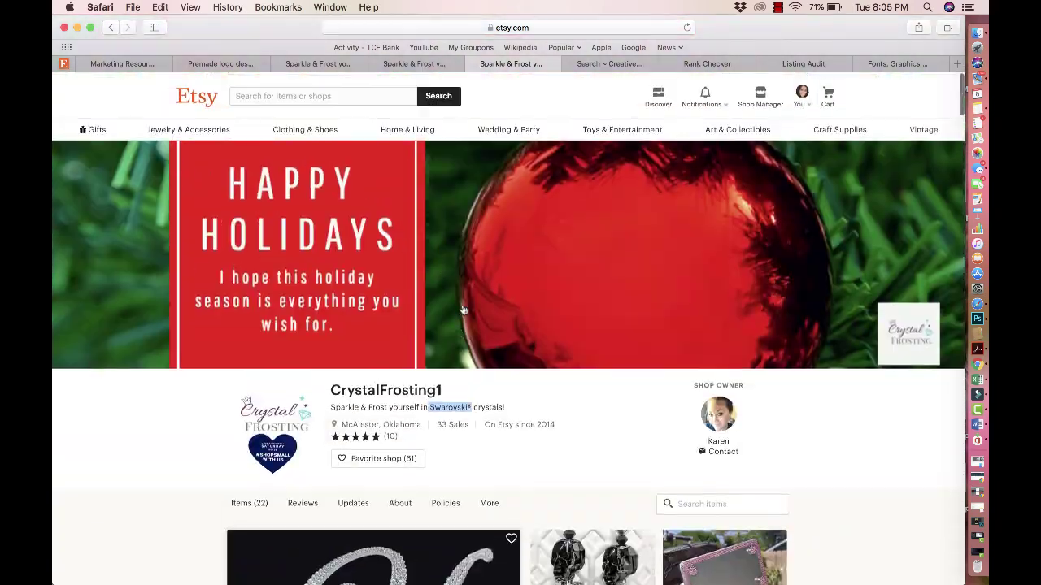
pyautogui.scroll(-2, 461, 307)
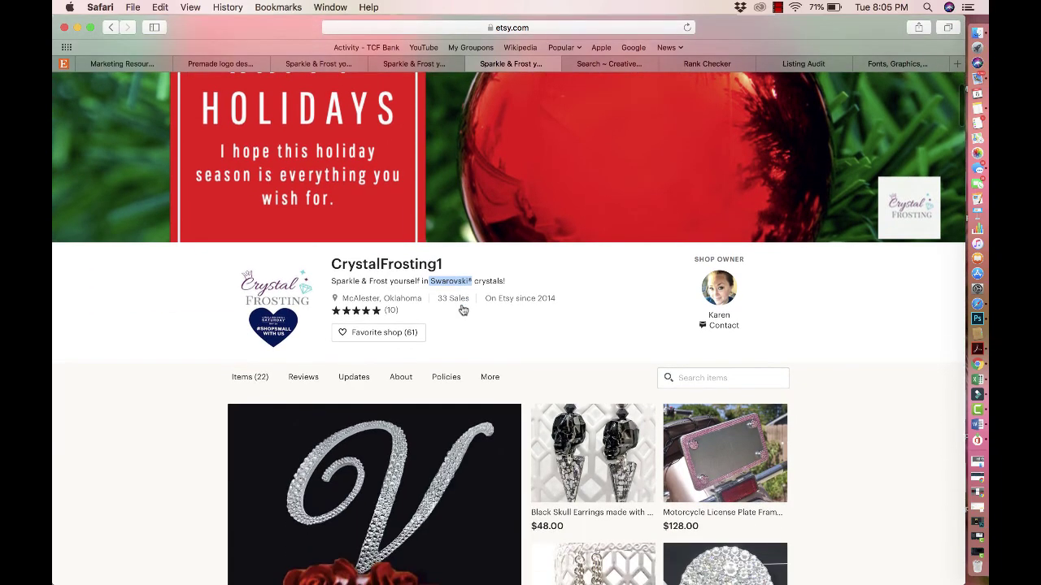